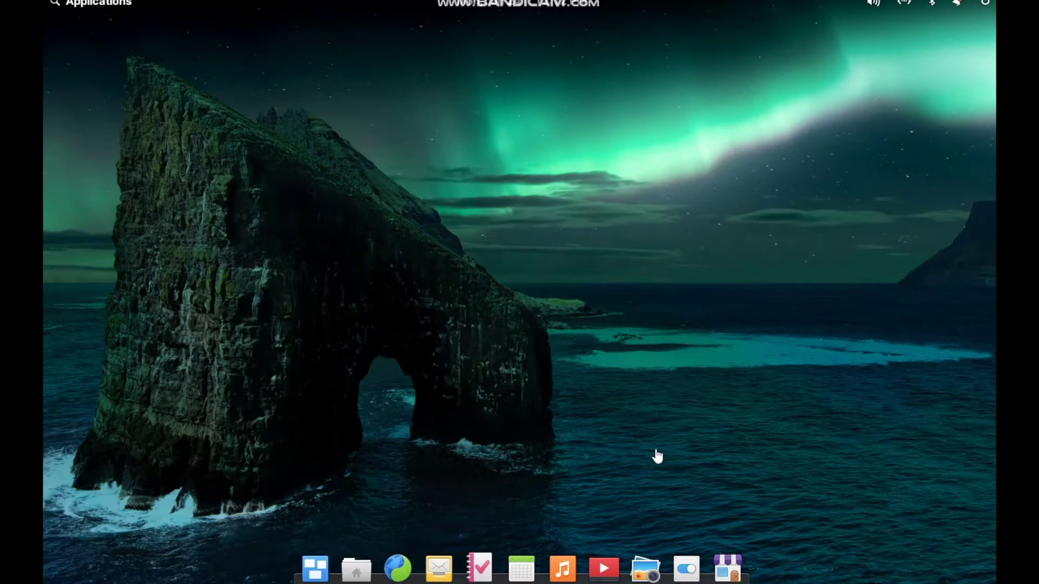
# - Review the Applications Defaults, Startup and Permissions pages in System Settings, then return to the overview
pyautogui.click(695, 577)
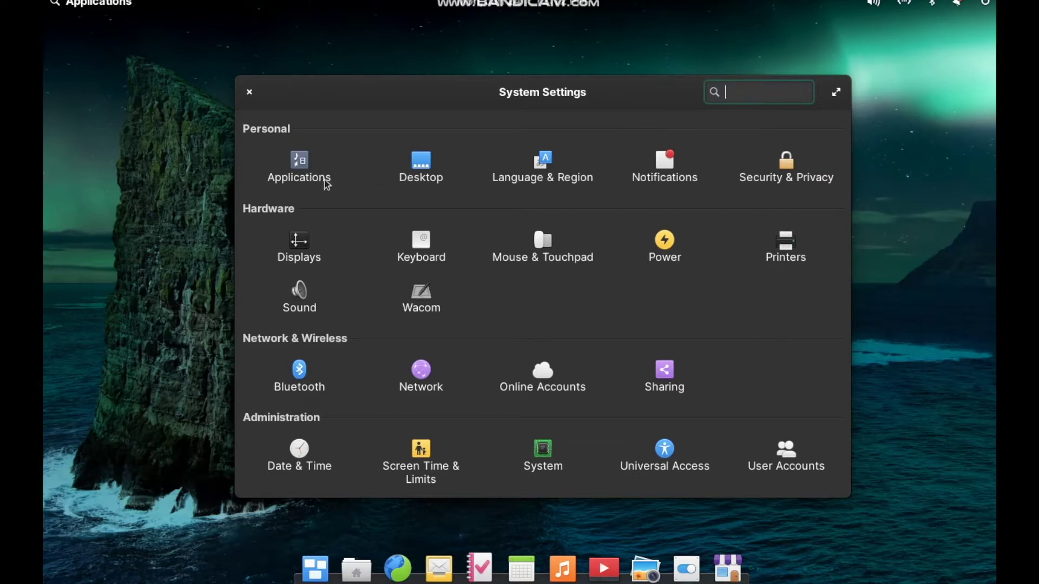
pyautogui.click(306, 172)
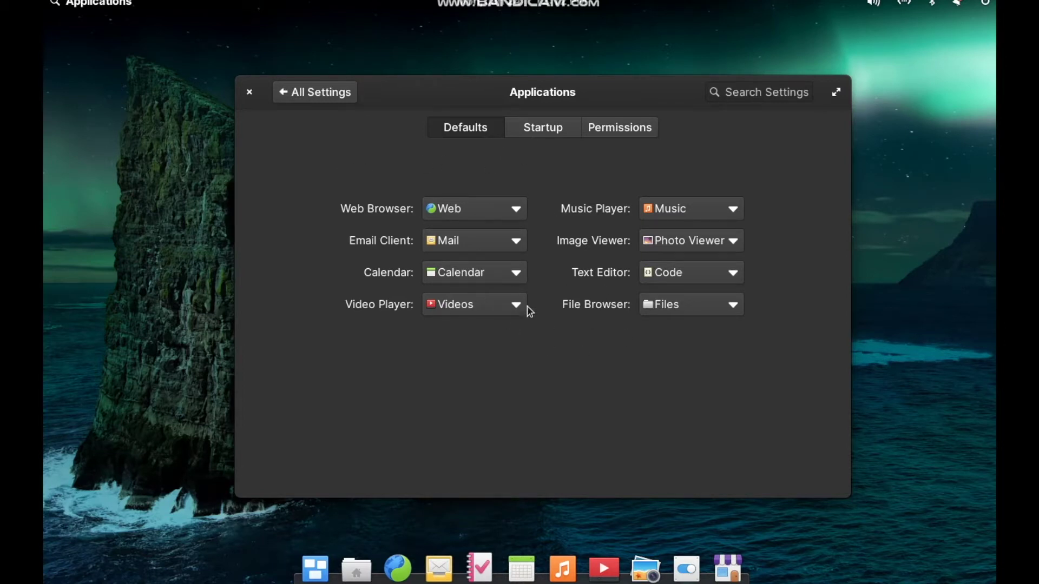
pyautogui.click(555, 133)
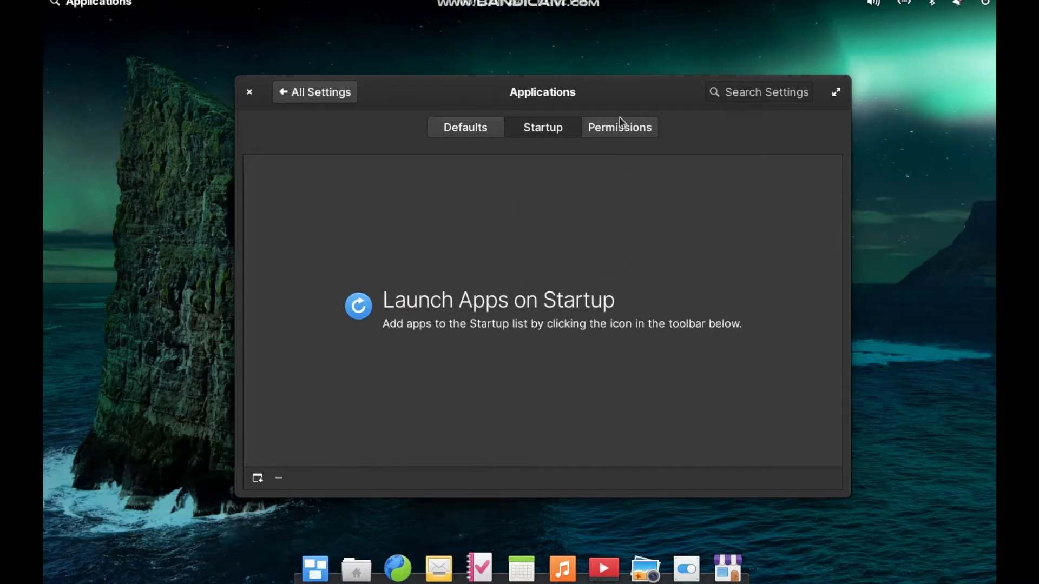
pyautogui.click(622, 132)
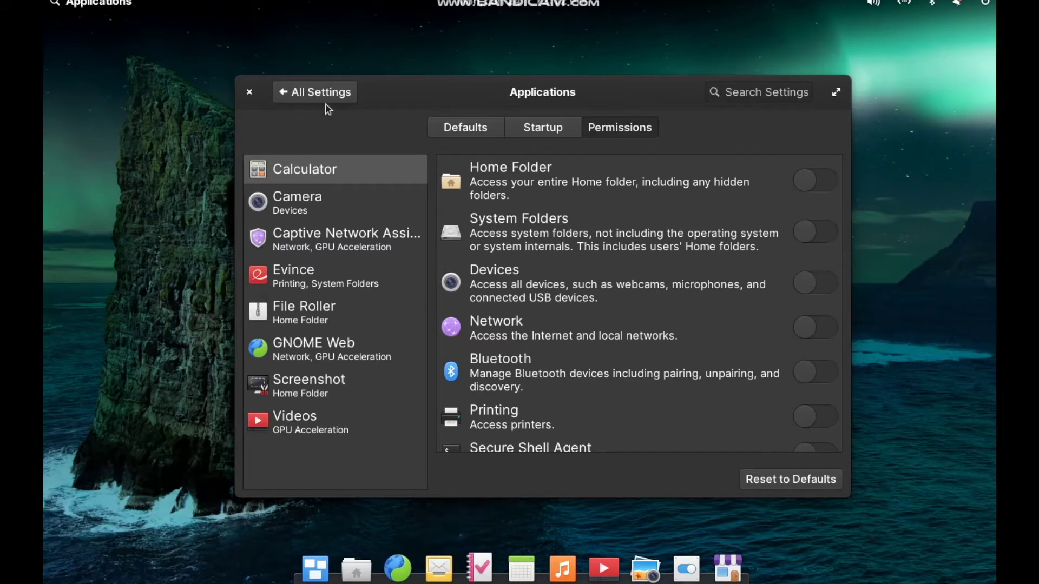
pyautogui.click(340, 94)
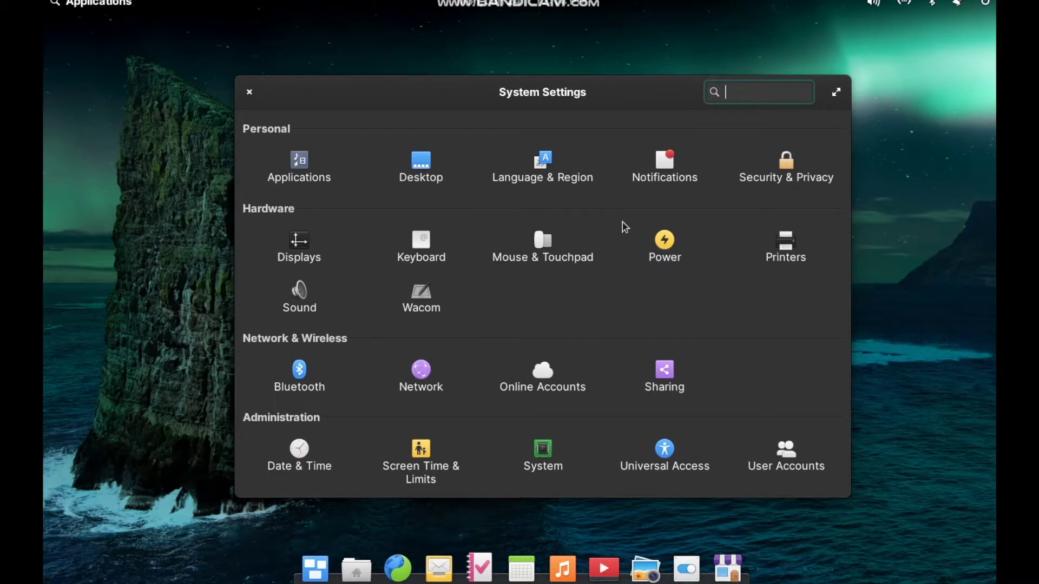
pyautogui.click(676, 173)
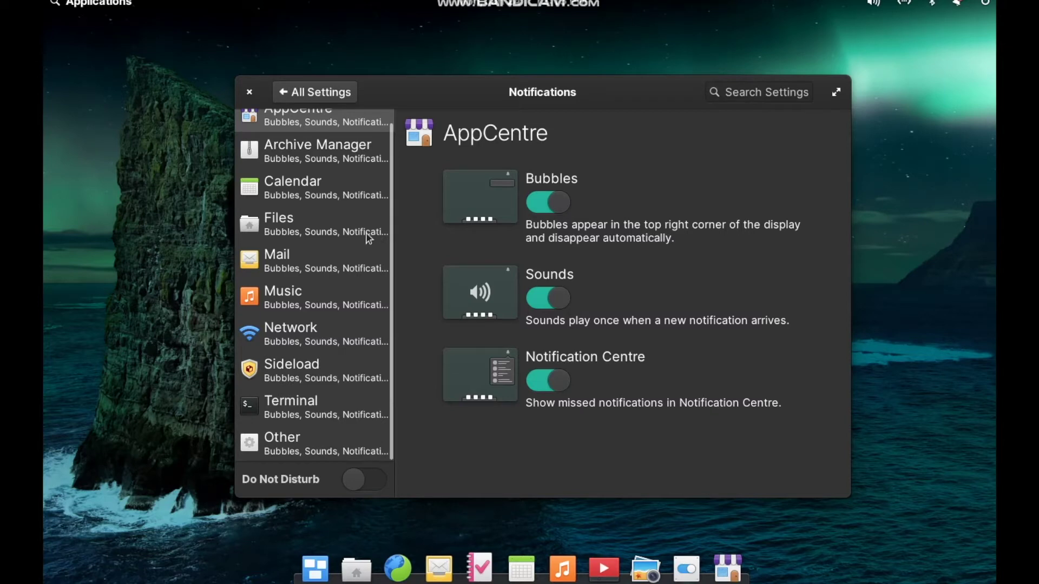
pyautogui.scroll(1, 339, 235)
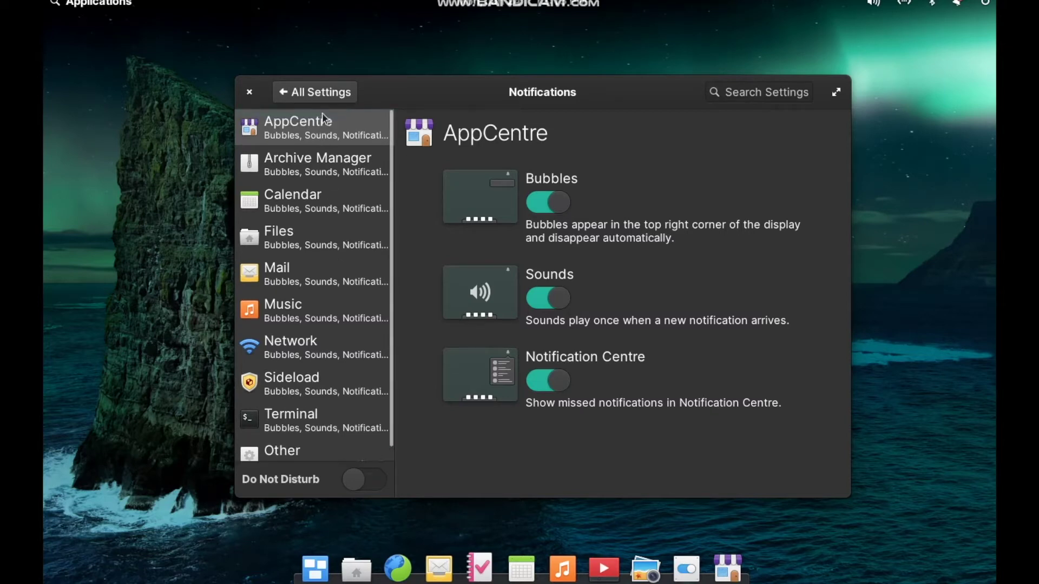
pyautogui.click(341, 92)
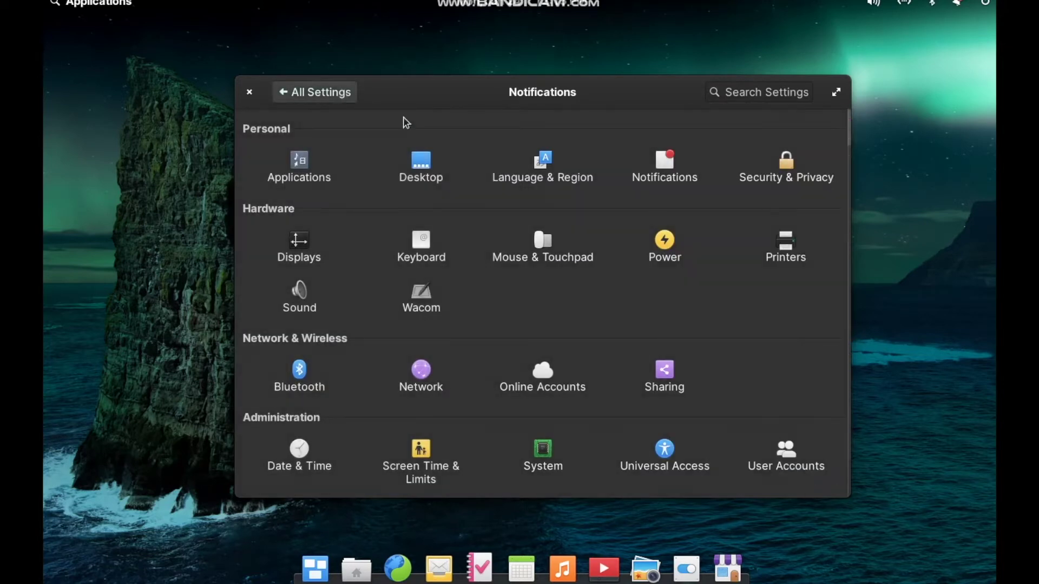
pyautogui.click(772, 183)
pyautogui.click(342, 226)
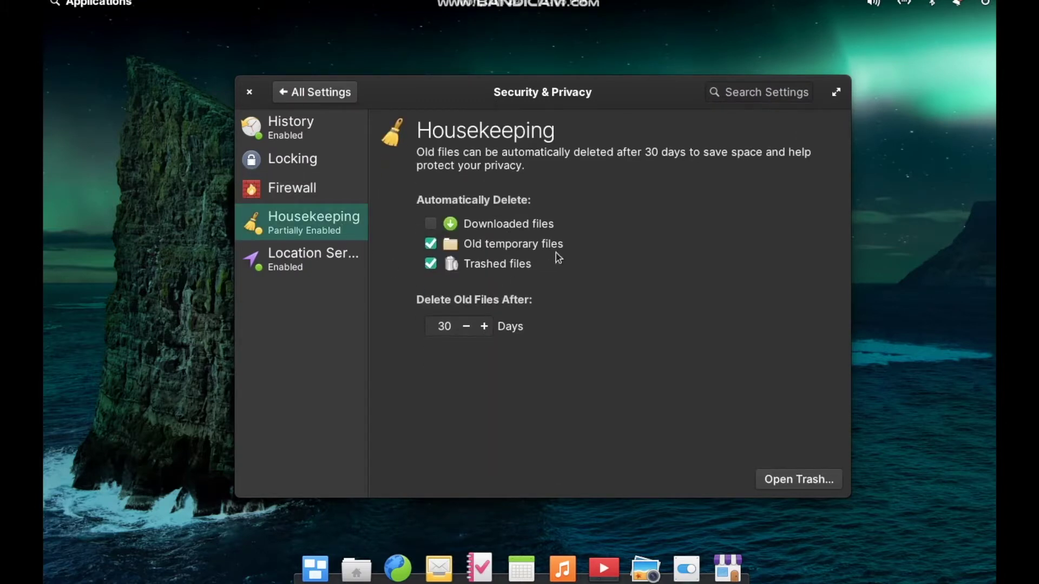
pyautogui.click(336, 93)
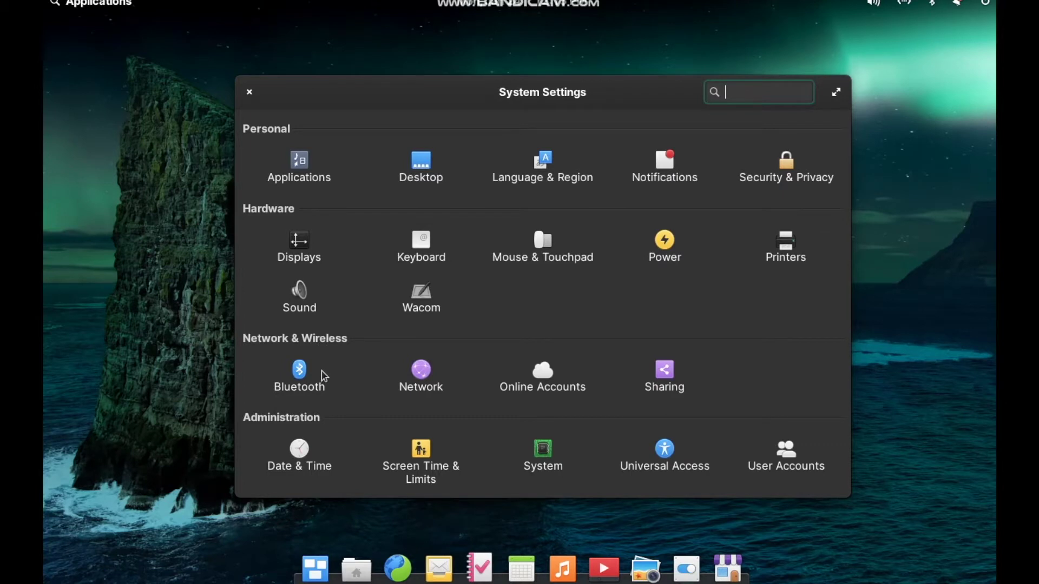
pyautogui.click(313, 382)
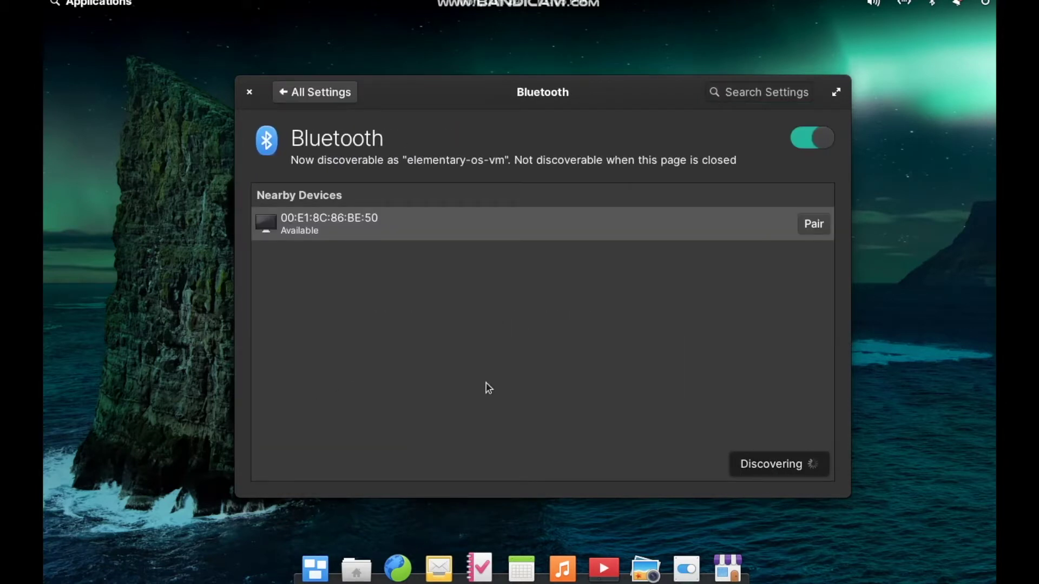
pyautogui.click(327, 99)
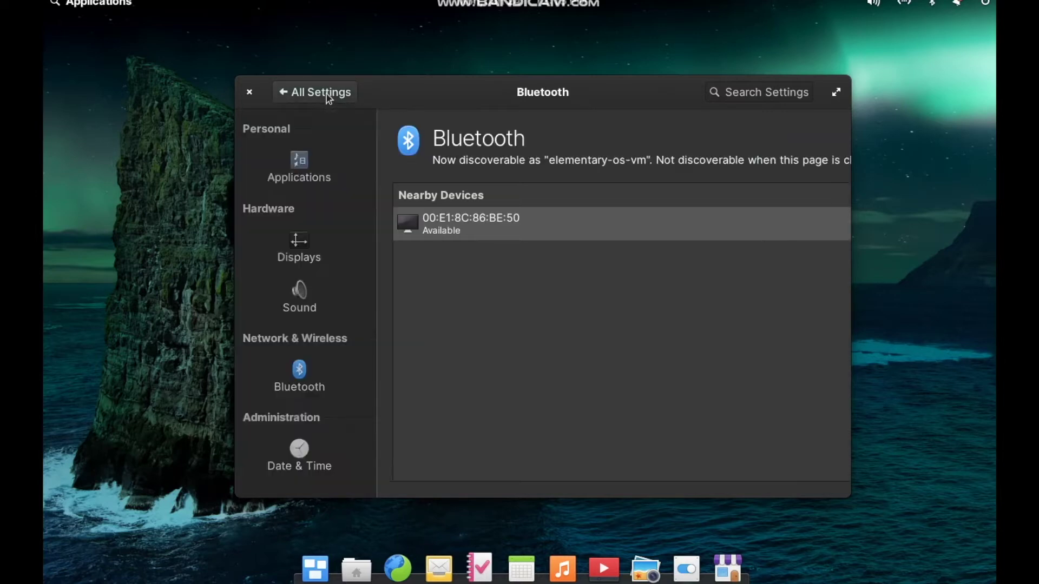
pyautogui.click(415, 381)
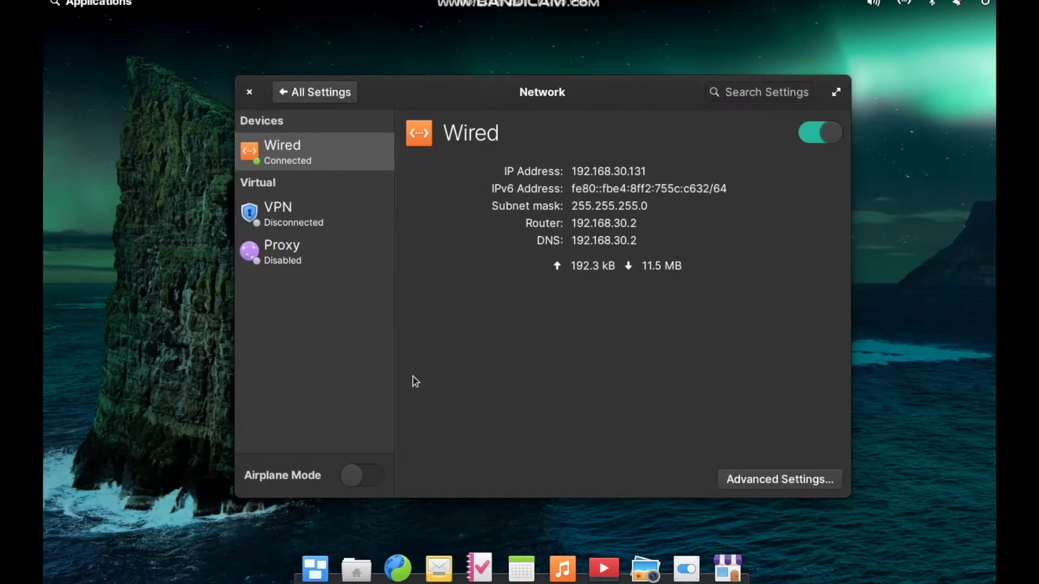
pyautogui.click(326, 99)
pyautogui.click(543, 379)
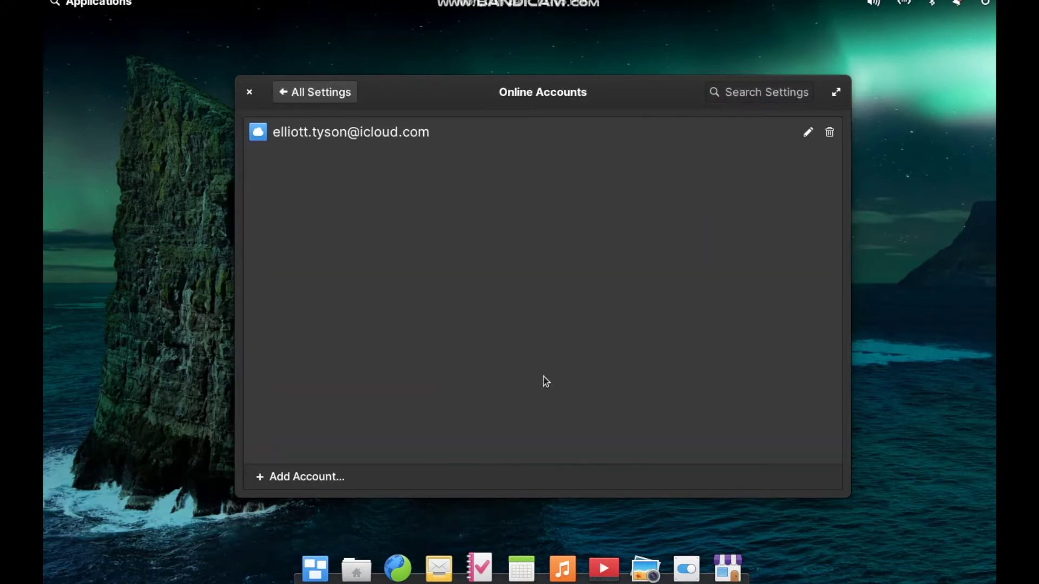
pyautogui.click(332, 99)
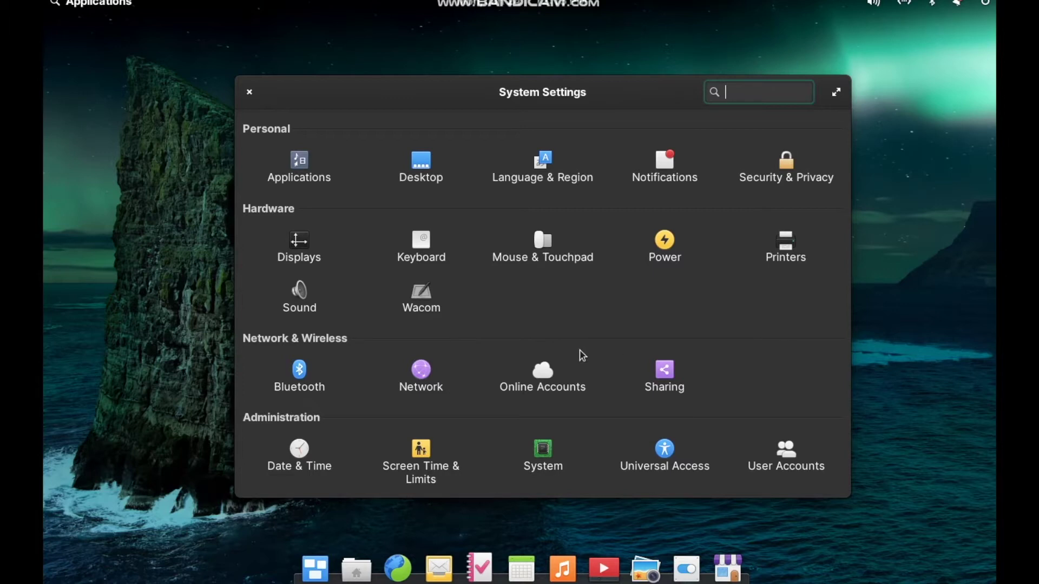
# - View the Desktop Appearance options, then go back to All Settings
pyautogui.click(427, 165)
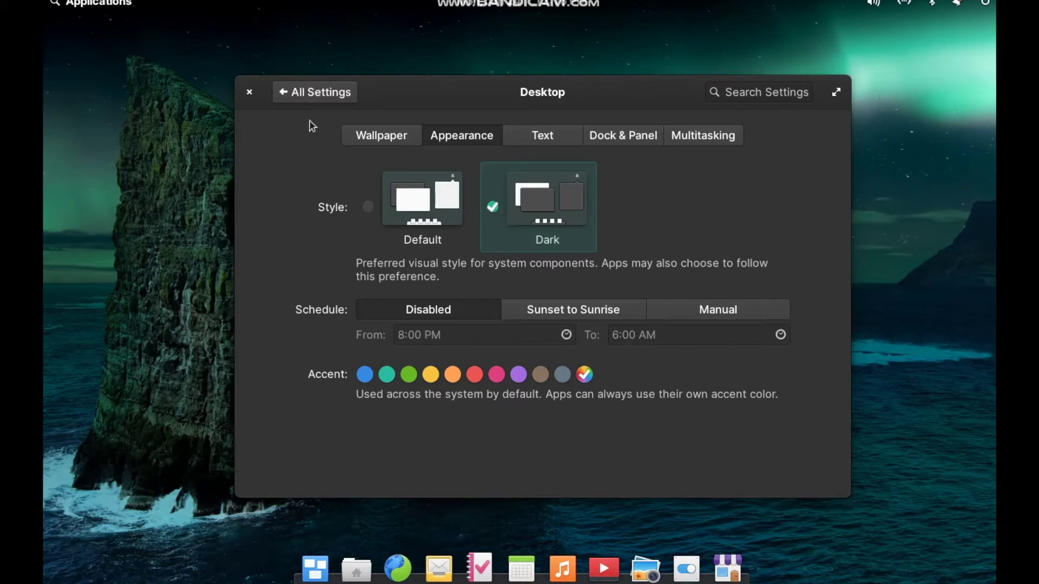
pyautogui.click(331, 100)
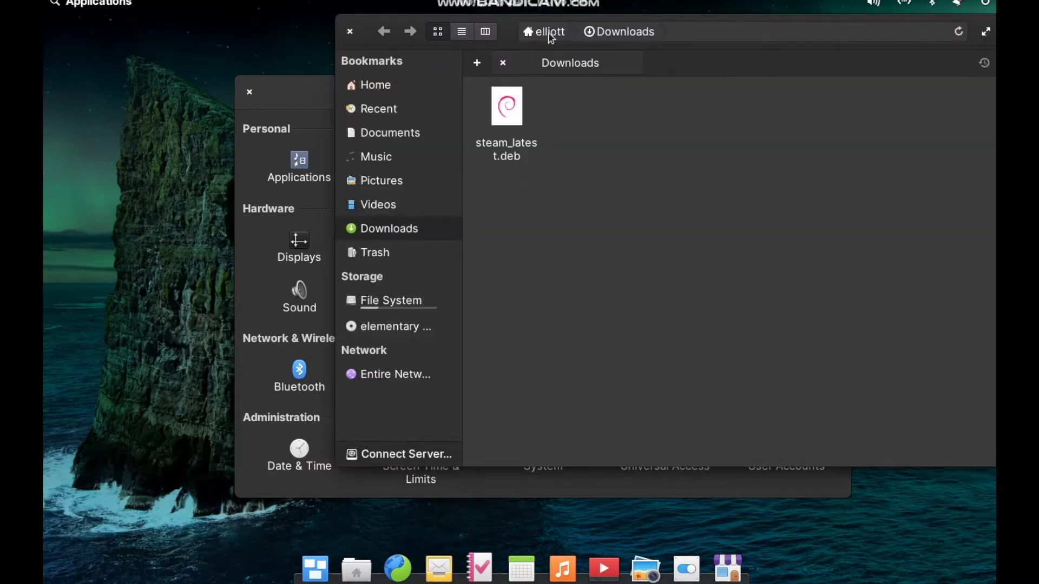
# - Close the Files Downloads window and System Settings
pyautogui.moveTo(509, 41); pyautogui.dragTo(485, 133)
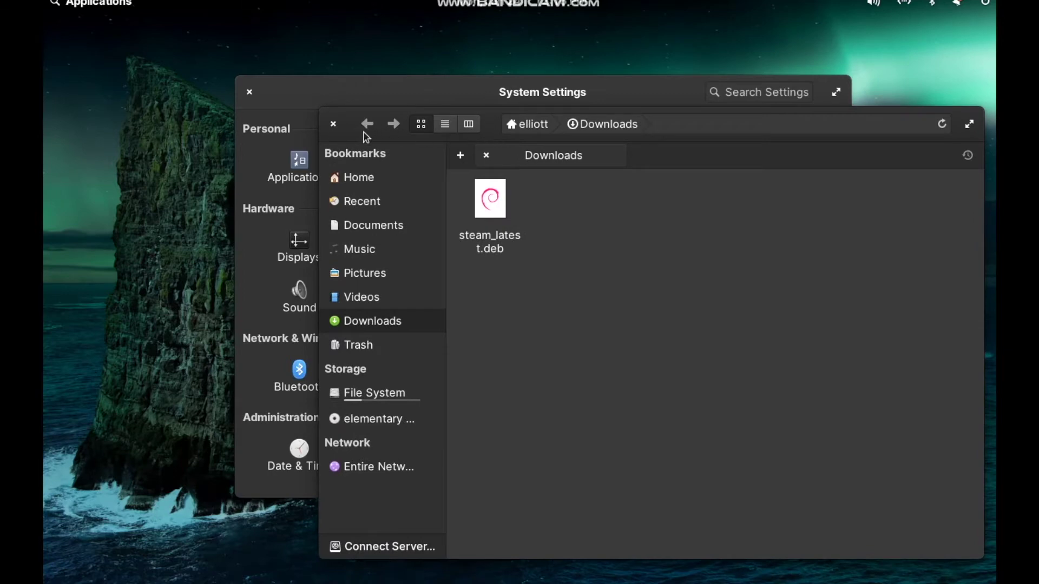
pyautogui.click(335, 123)
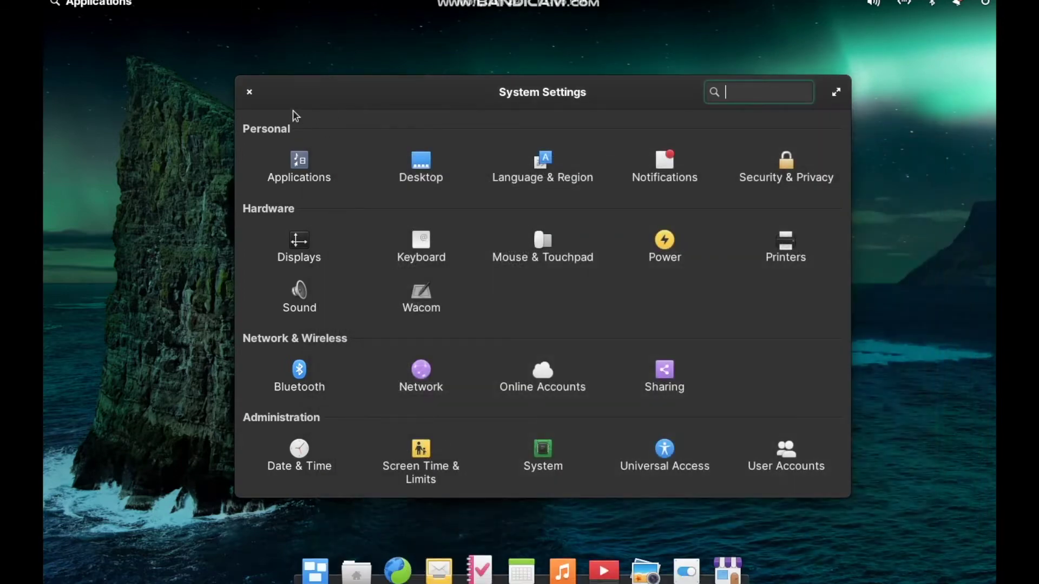
pyautogui.click(250, 94)
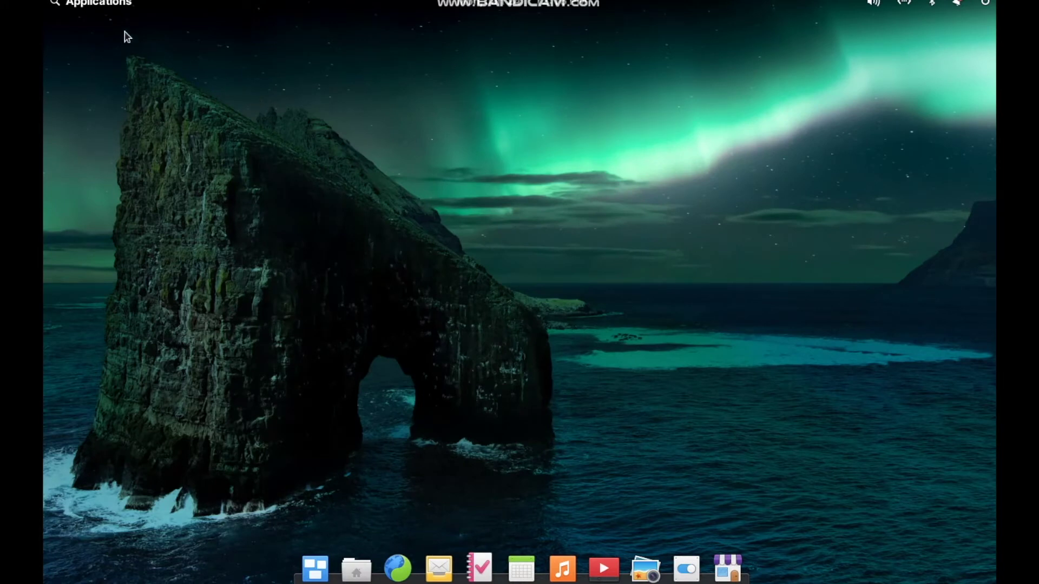
# - Relaunch Files from the Applications menu, reposition it, and close it again
pyautogui.click(108, 5)
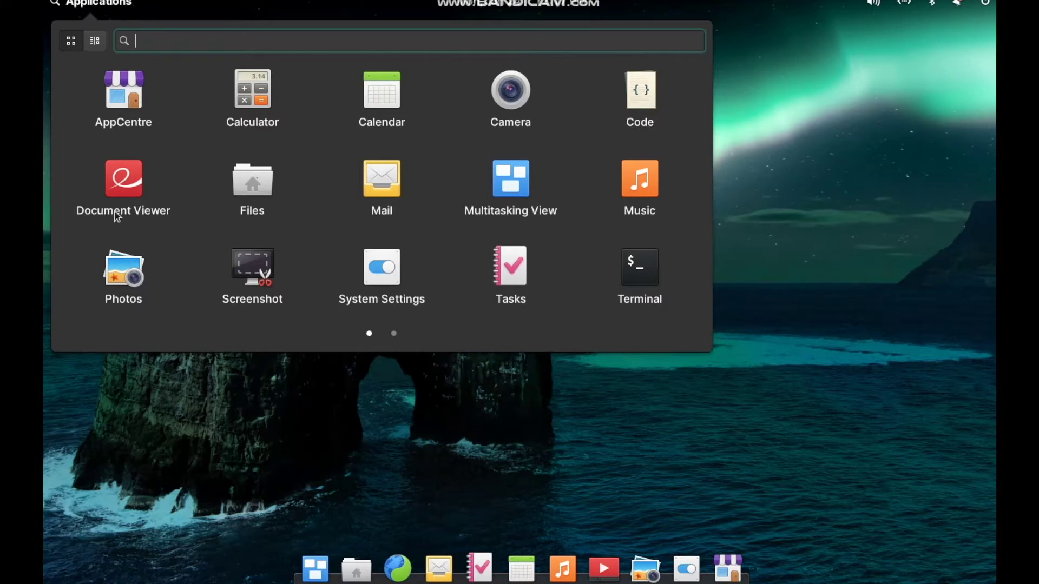
pyautogui.click(251, 186)
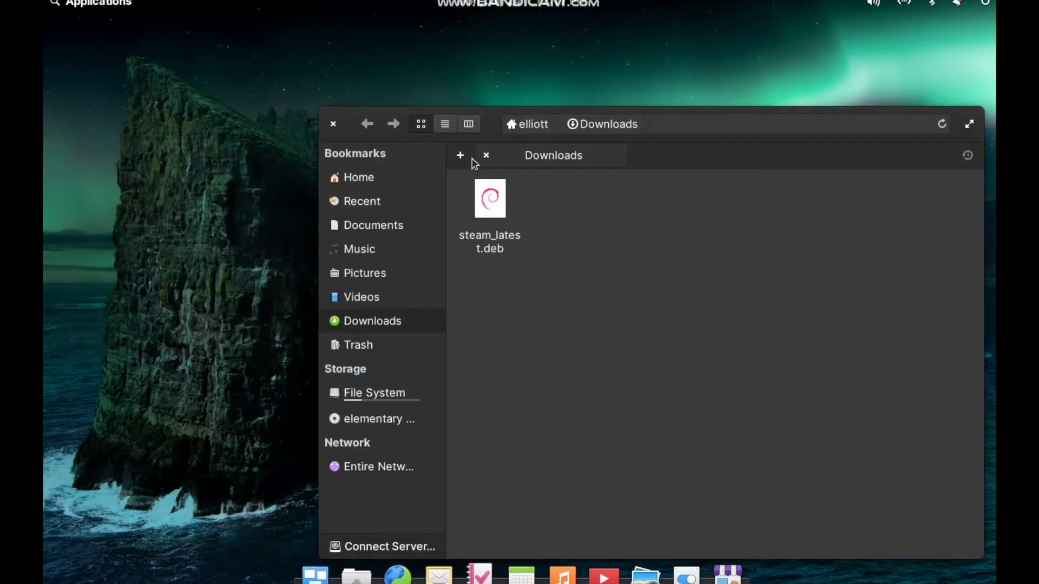
pyautogui.moveTo(489, 128); pyautogui.dragTo(378, 81)
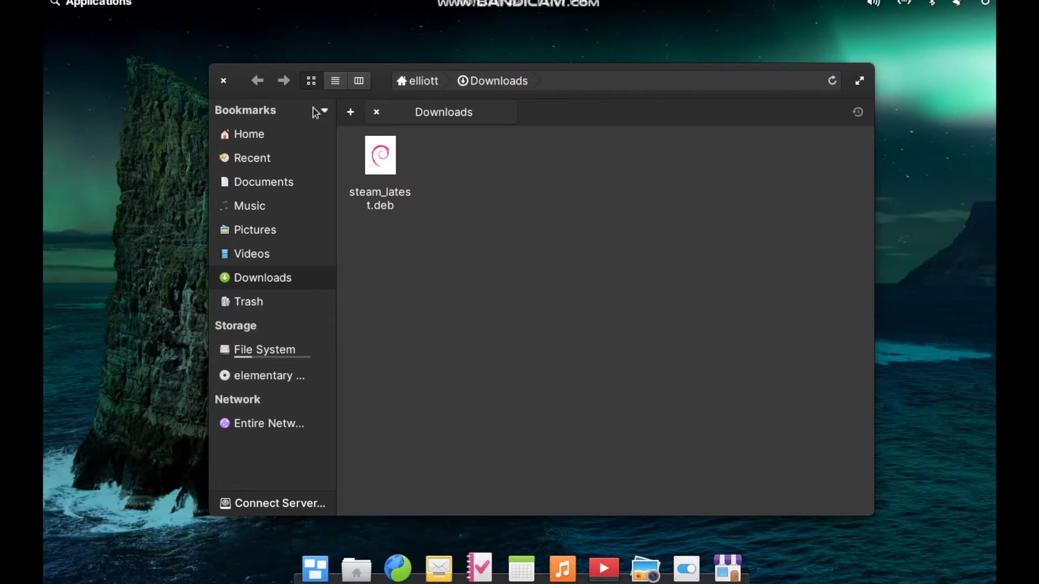
pyautogui.click(223, 81)
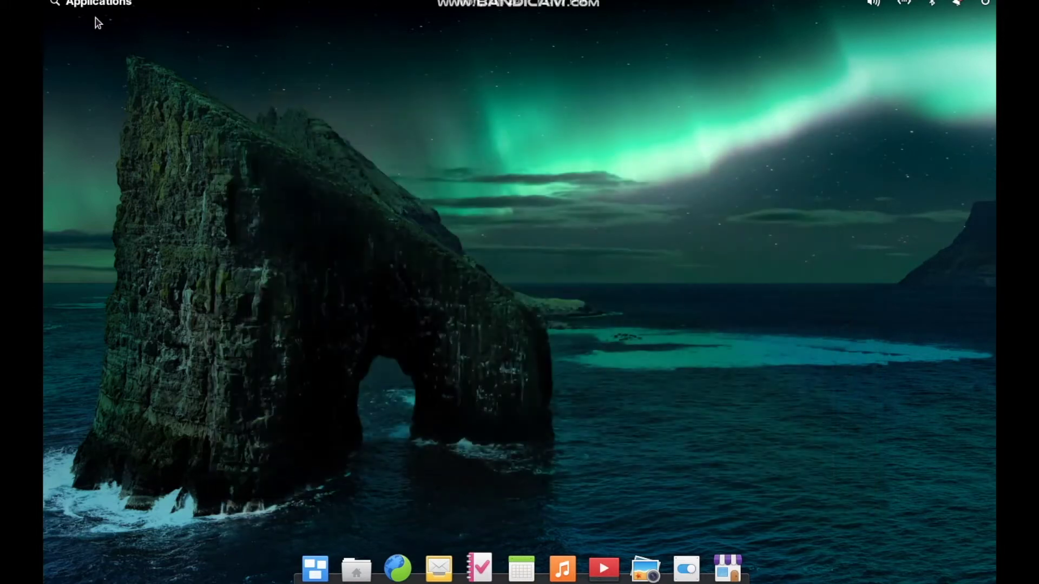
# - Launch Mail to see its Connect an Account screen, close it, and reopen the launcher
pyautogui.click(104, 3)
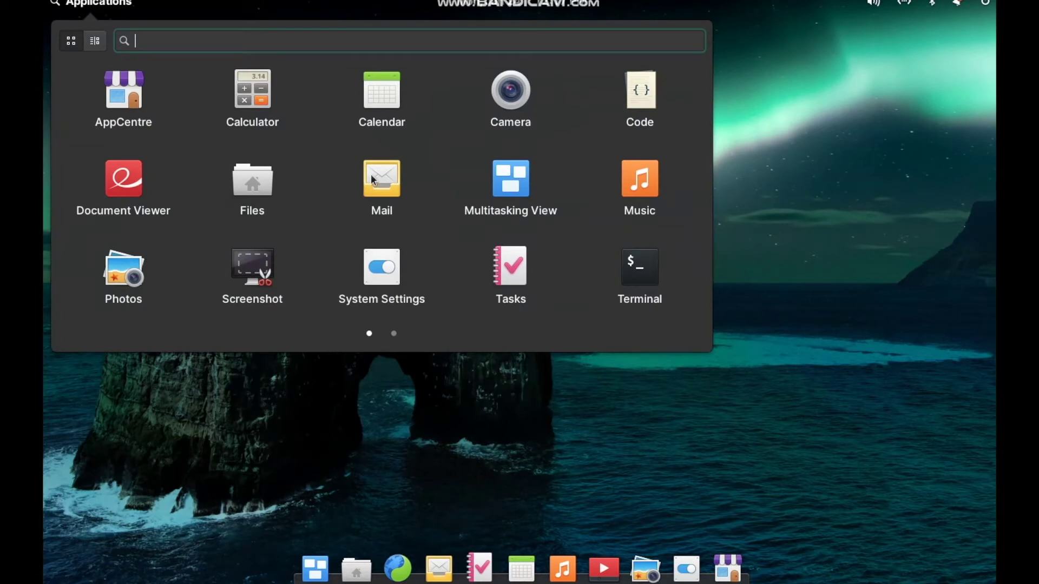
pyautogui.click(383, 186)
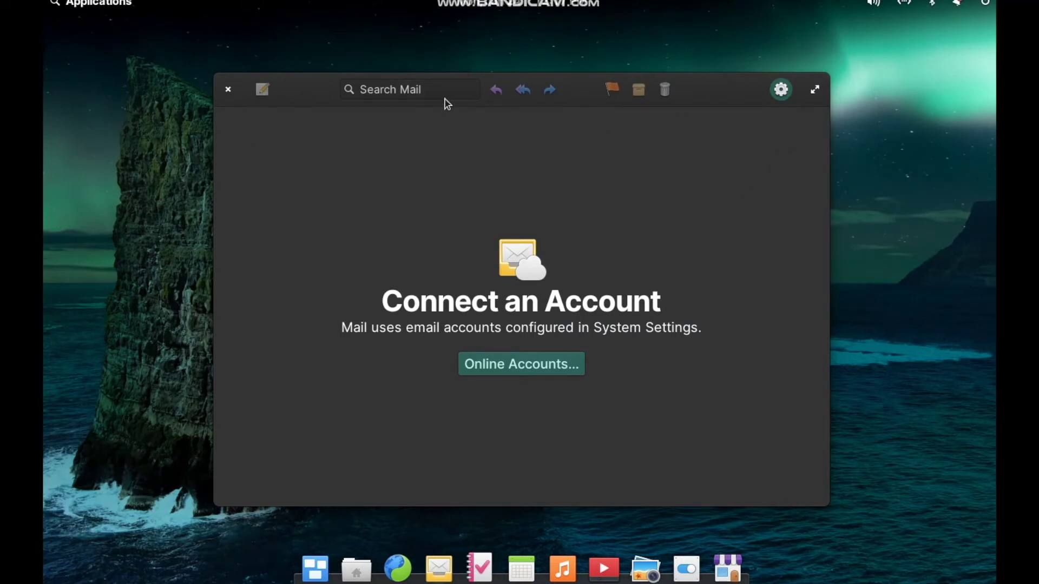
pyautogui.click(227, 90)
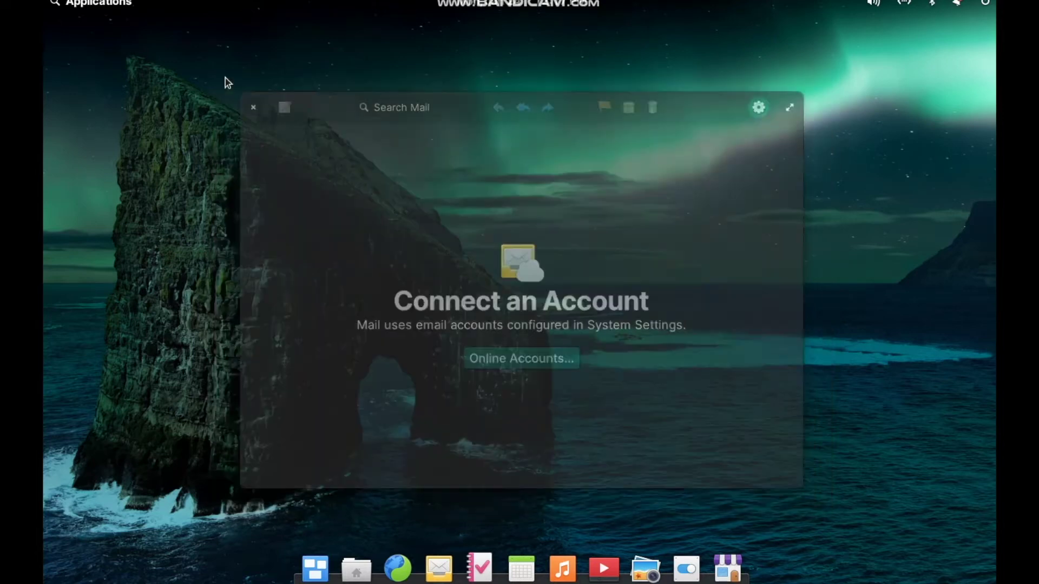
pyautogui.click(120, 10)
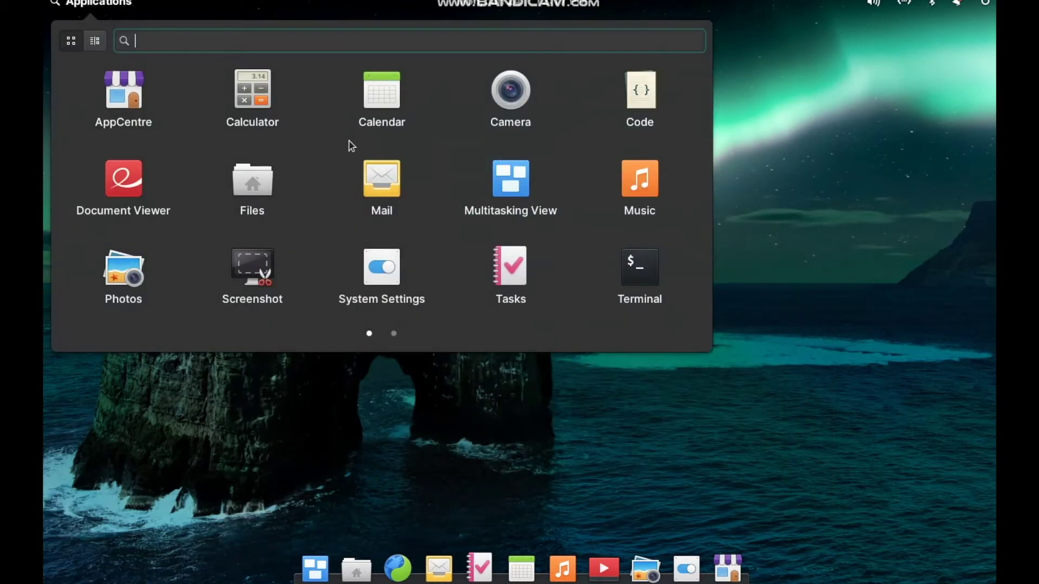
# - Open Multitasking View showing one empty workspace, then return to the desktop
pyautogui.click(509, 183)
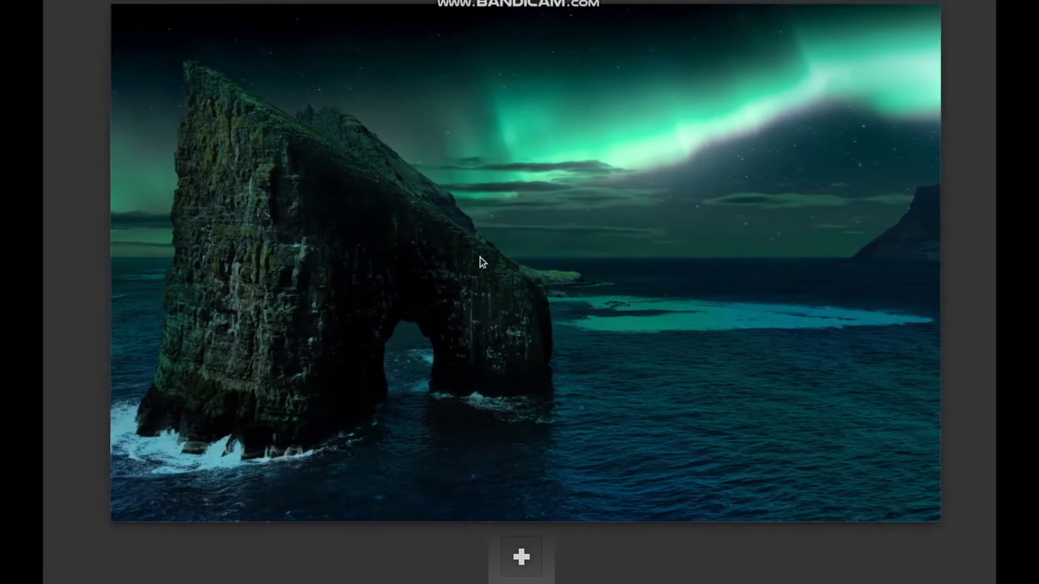
pyautogui.click(481, 259)
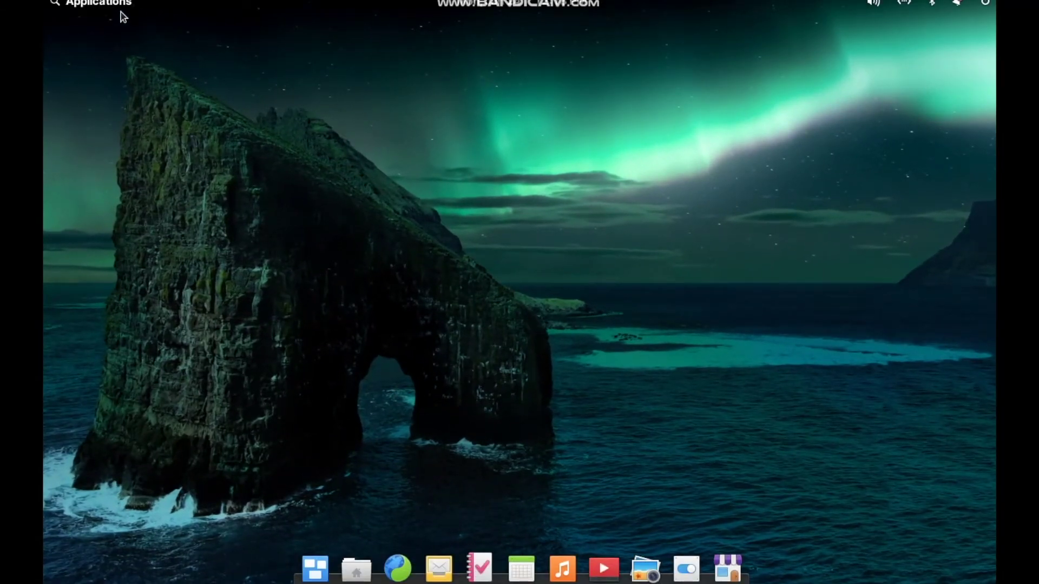
# - Launch Music to its empty Get Some Tunes library and move the window up-left
pyautogui.click(113, 6)
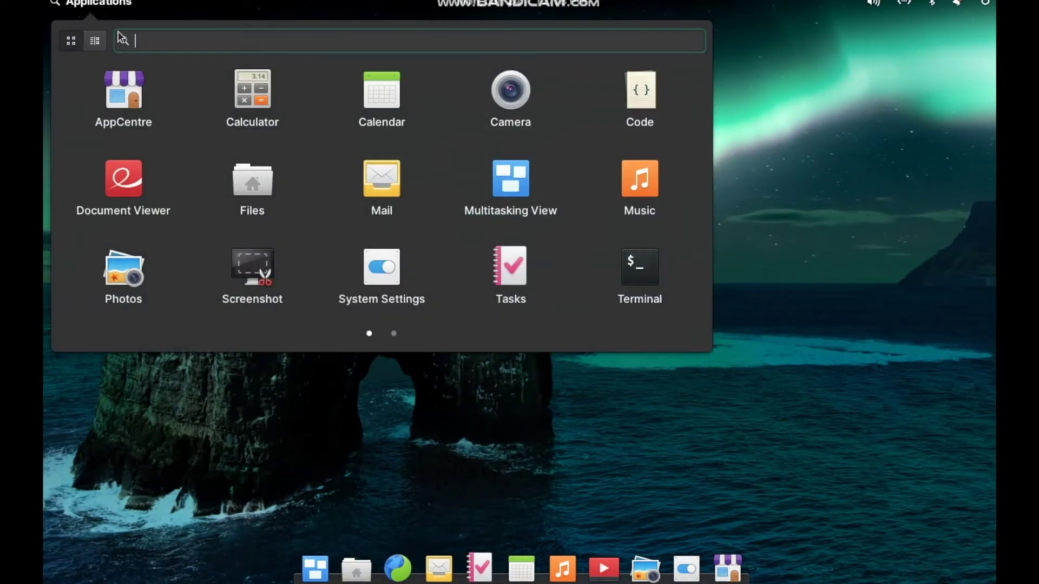
pyautogui.click(649, 199)
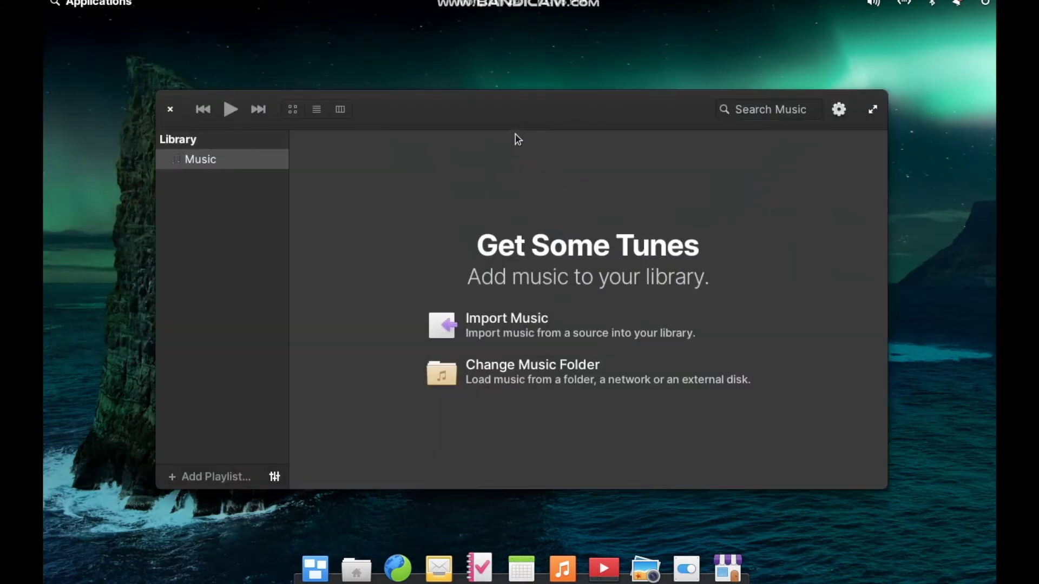
pyautogui.moveTo(489, 116); pyautogui.dragTo(479, 87)
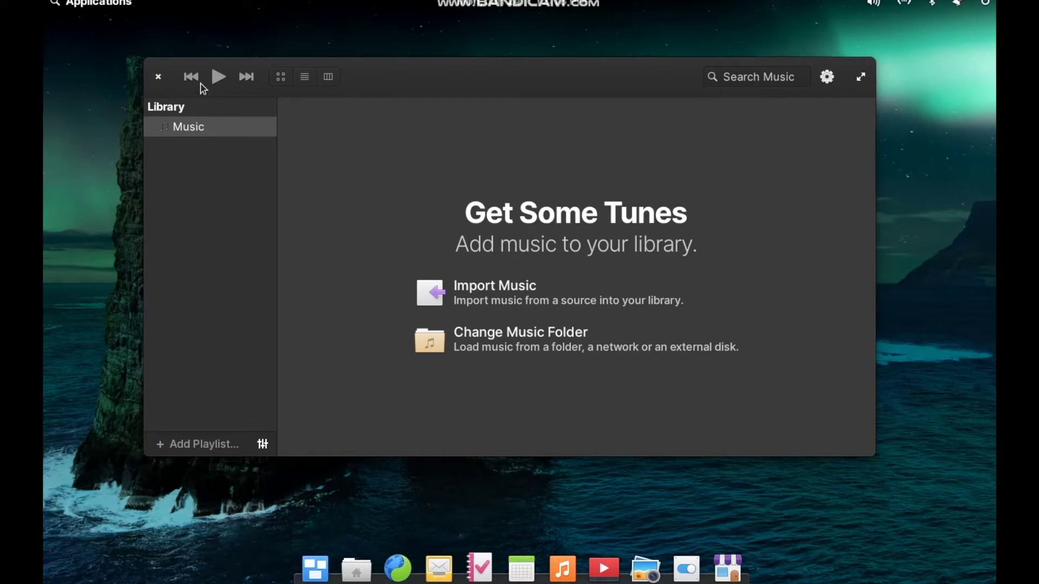
# - Close Music, then launch Tasks to see the empty Personal list and close it
pyautogui.click(159, 81)
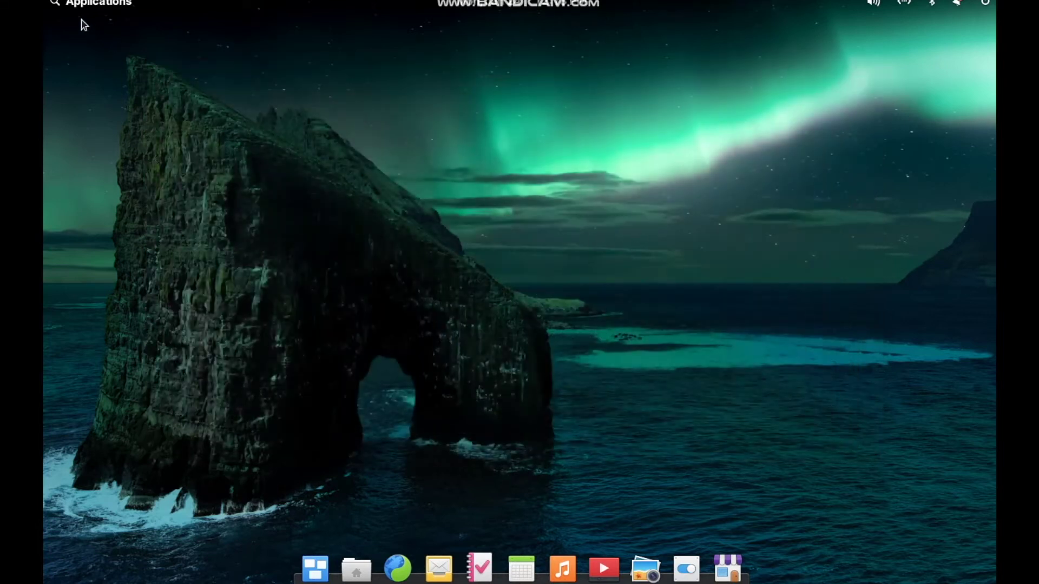
pyautogui.click(57, 6)
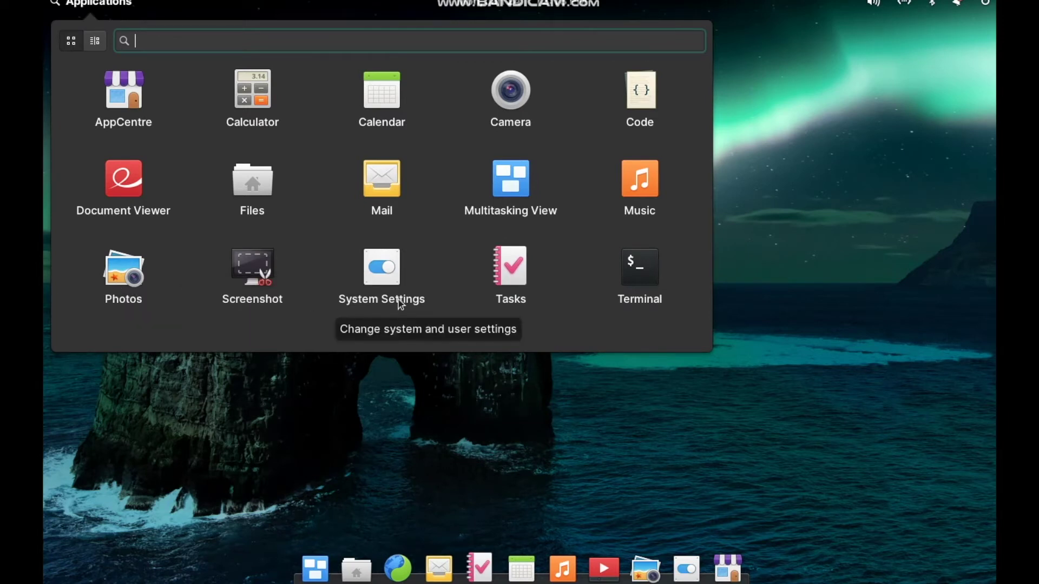
pyautogui.click(510, 292)
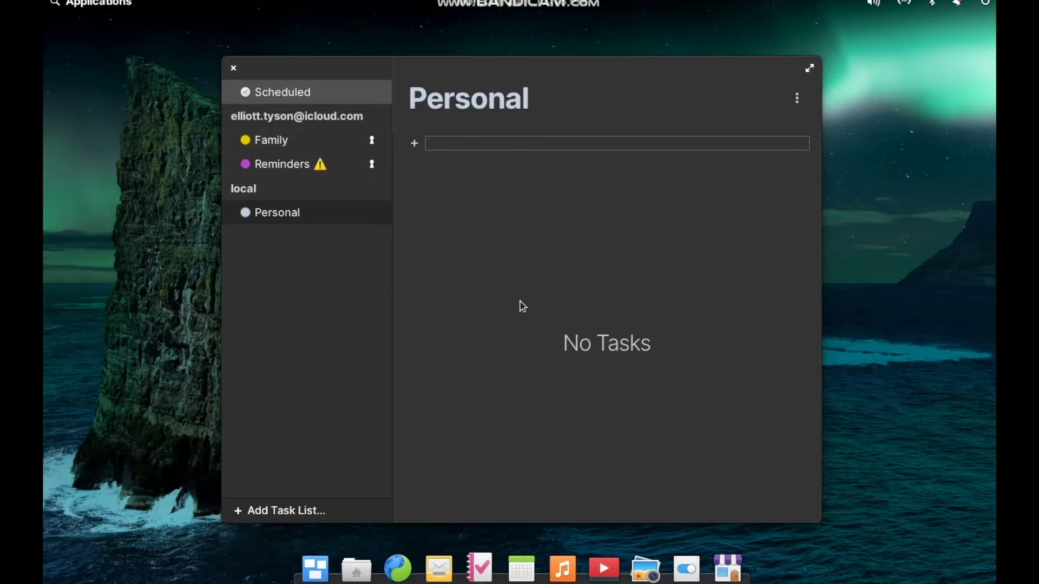
pyautogui.click(233, 69)
# - Launch Terminal in Downloads, toggle its appearance settings popover, then close the terminal
pyautogui.click(66, 5)
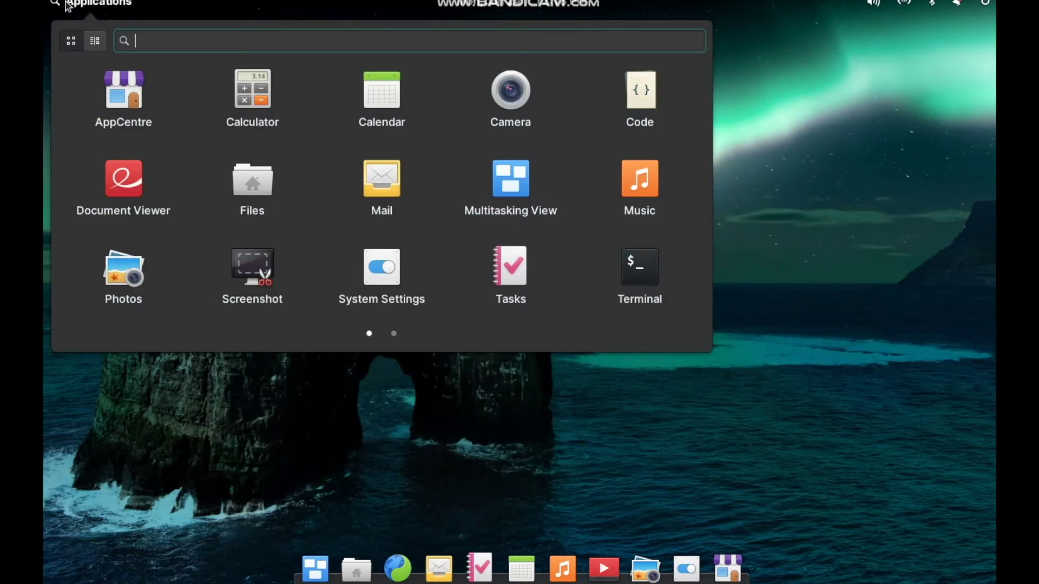
pyautogui.click(633, 278)
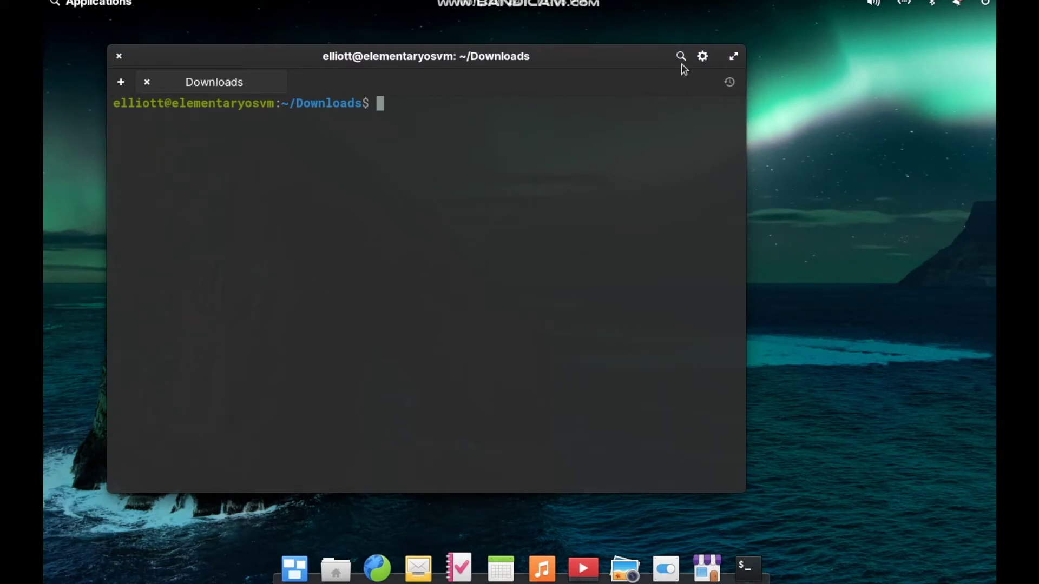
pyautogui.click(702, 57)
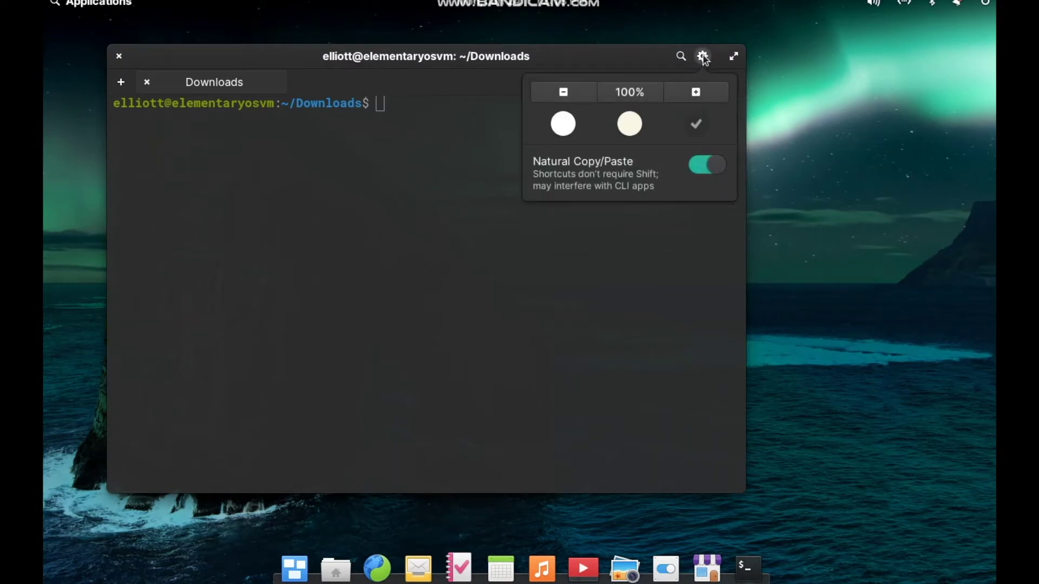
pyautogui.click(703, 58)
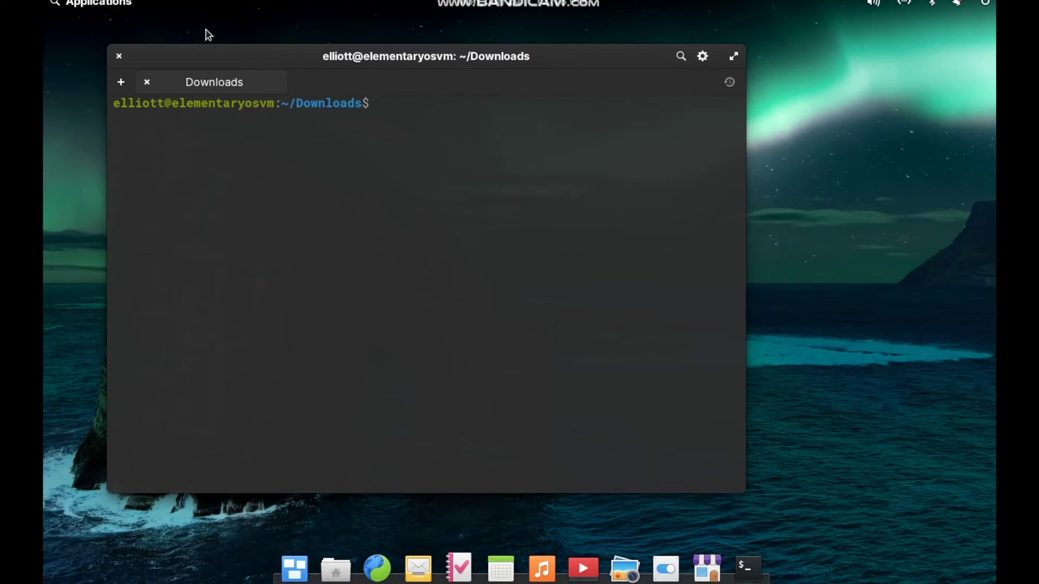
pyautogui.click(119, 56)
# - Open Web on the Steam about page at store.steampowered.com, then close the browser
pyautogui.click(116, 6)
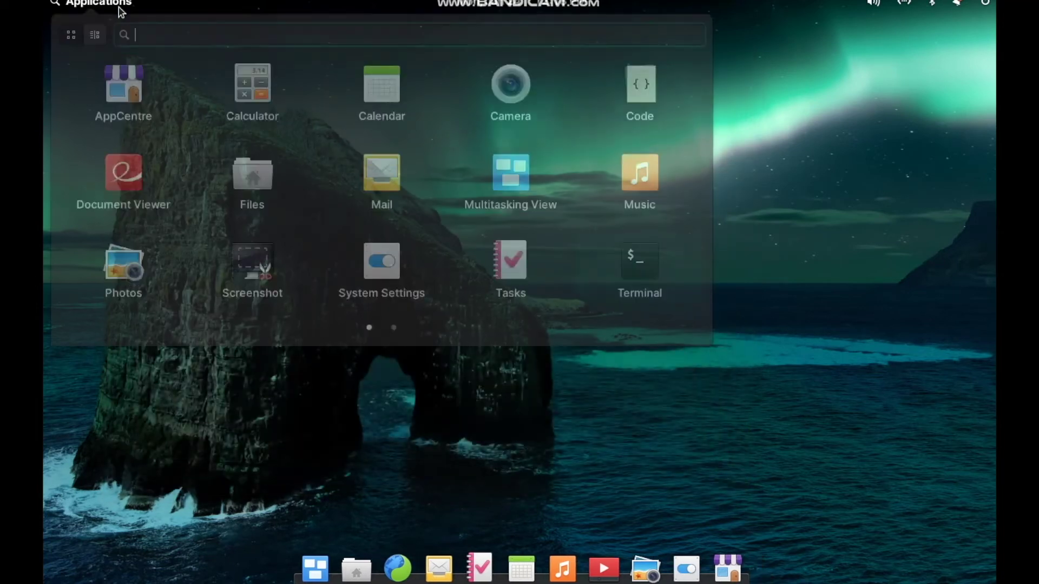
pyautogui.scroll(-1, 427, 224)
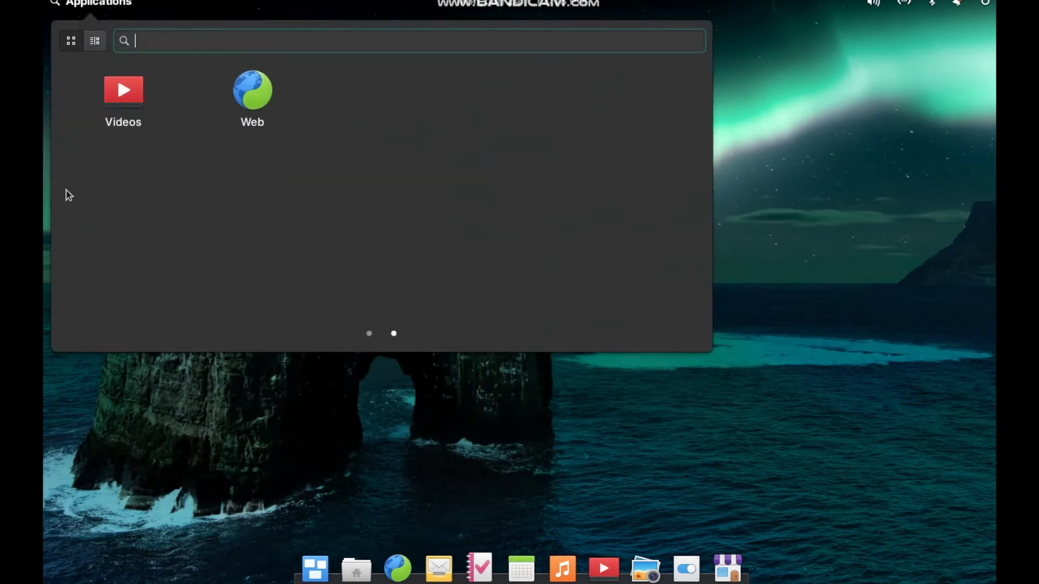
pyautogui.click(246, 95)
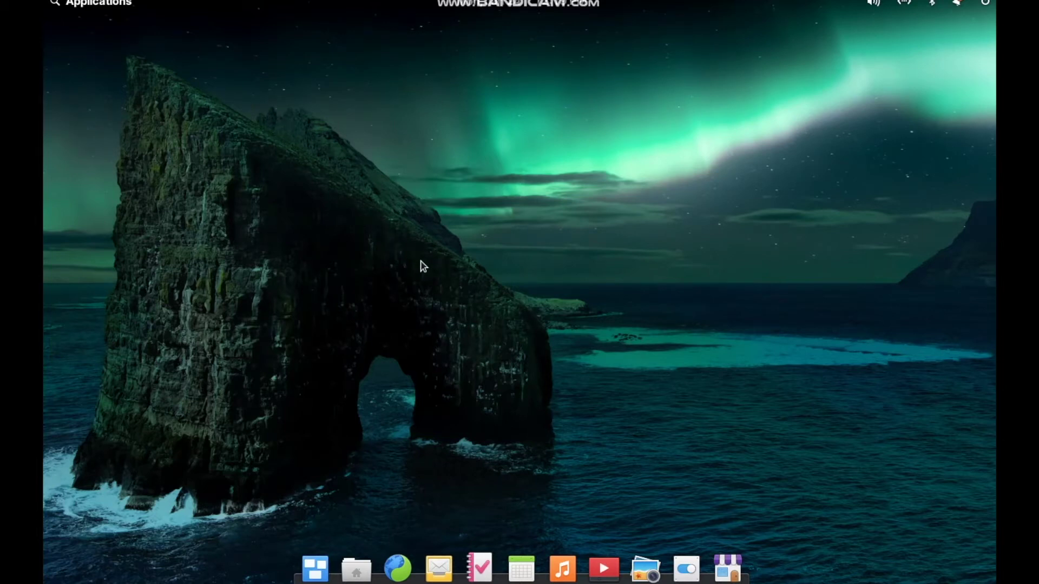
pyautogui.click(401, 569)
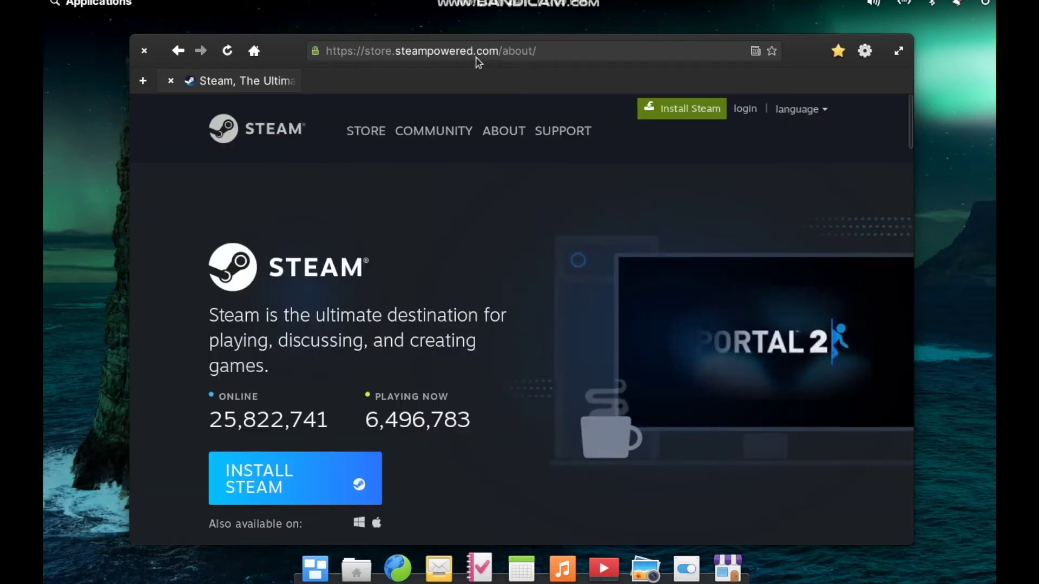
pyautogui.click(145, 52)
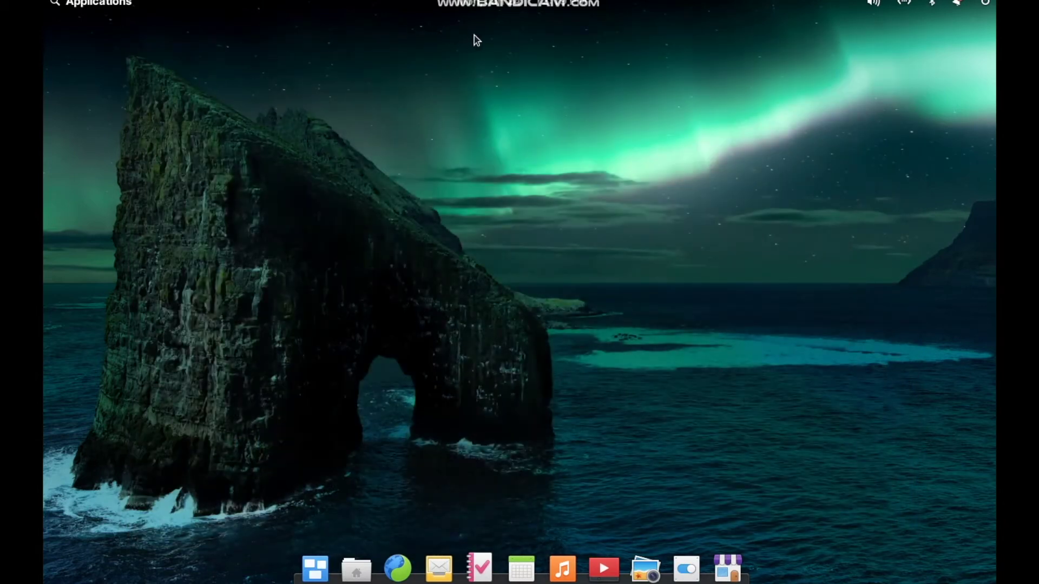
pyautogui.click(504, 7)
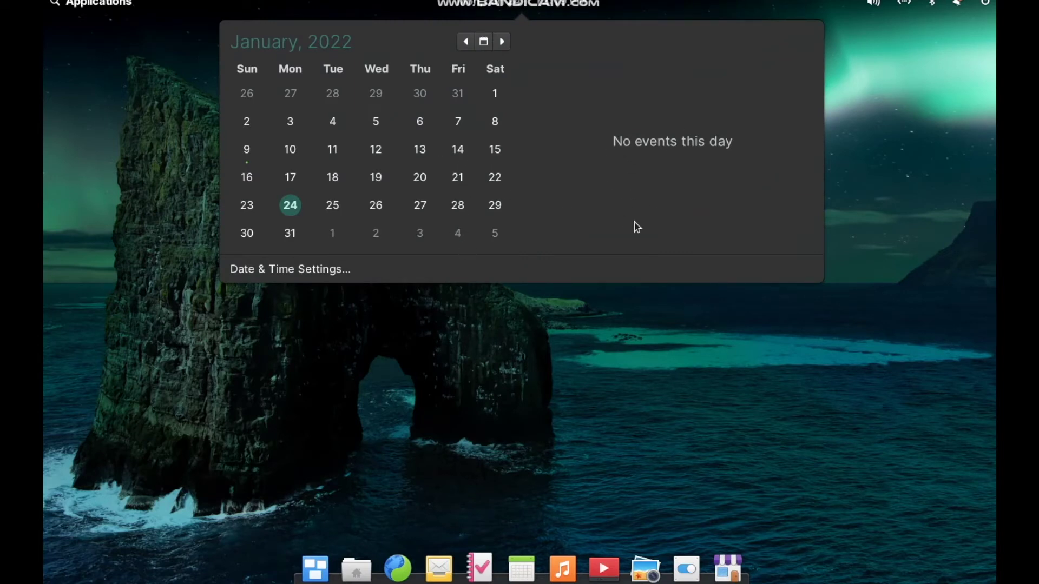
pyautogui.click(571, 327)
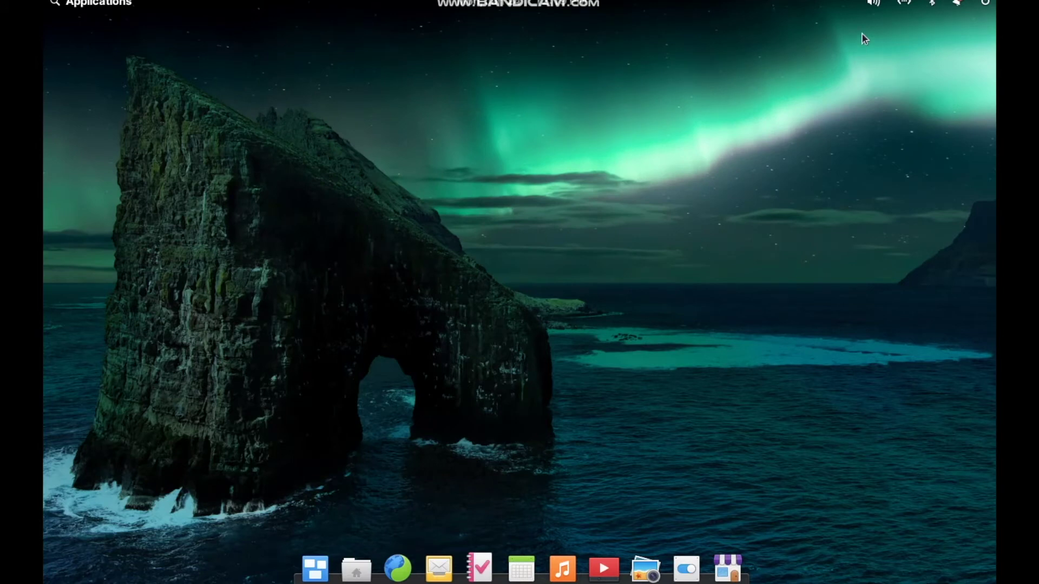
pyautogui.click(874, 4)
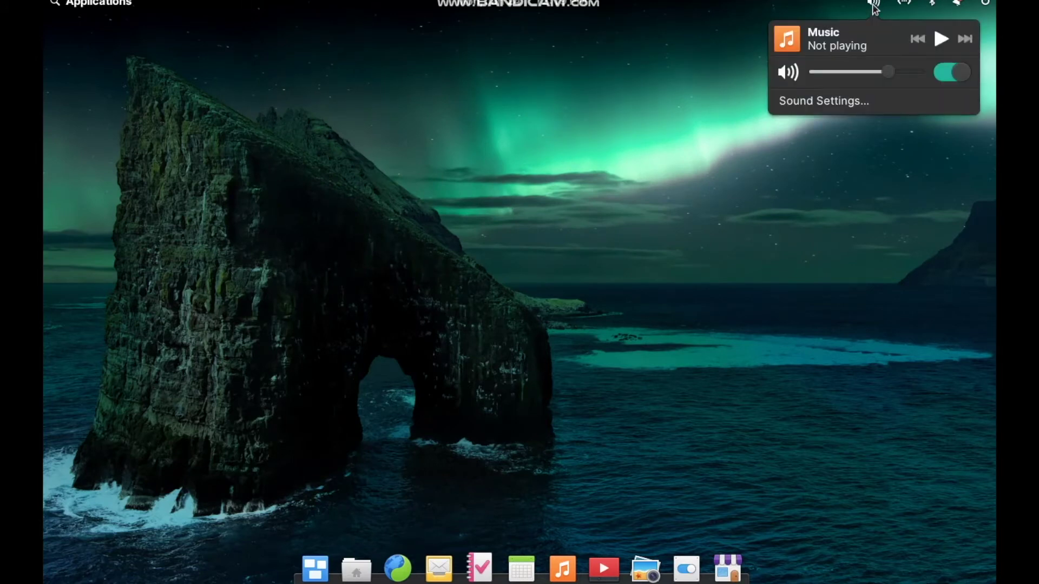
pyautogui.click(873, 4)
pyautogui.click(903, 6)
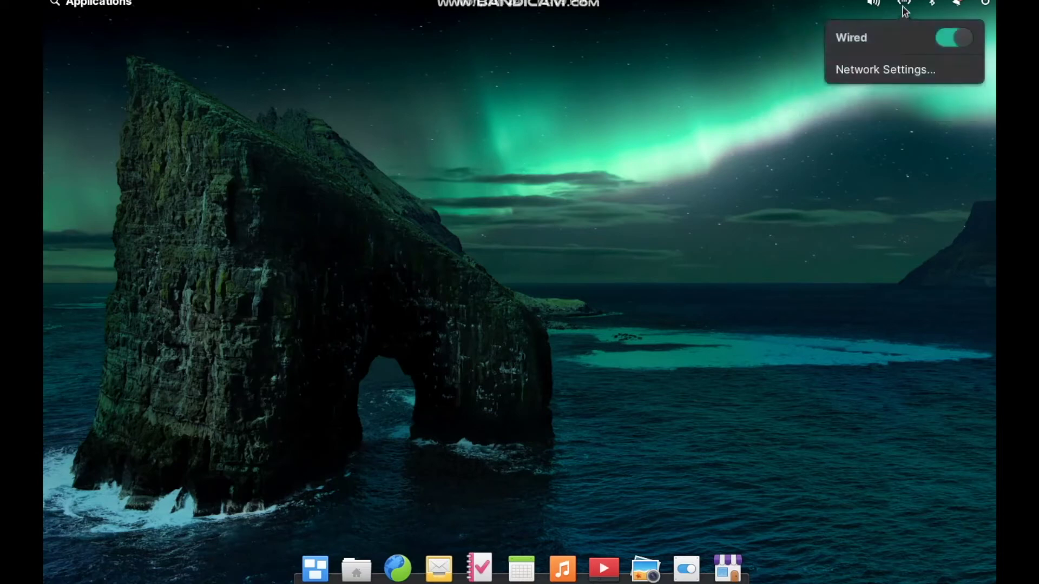
pyautogui.click(904, 6)
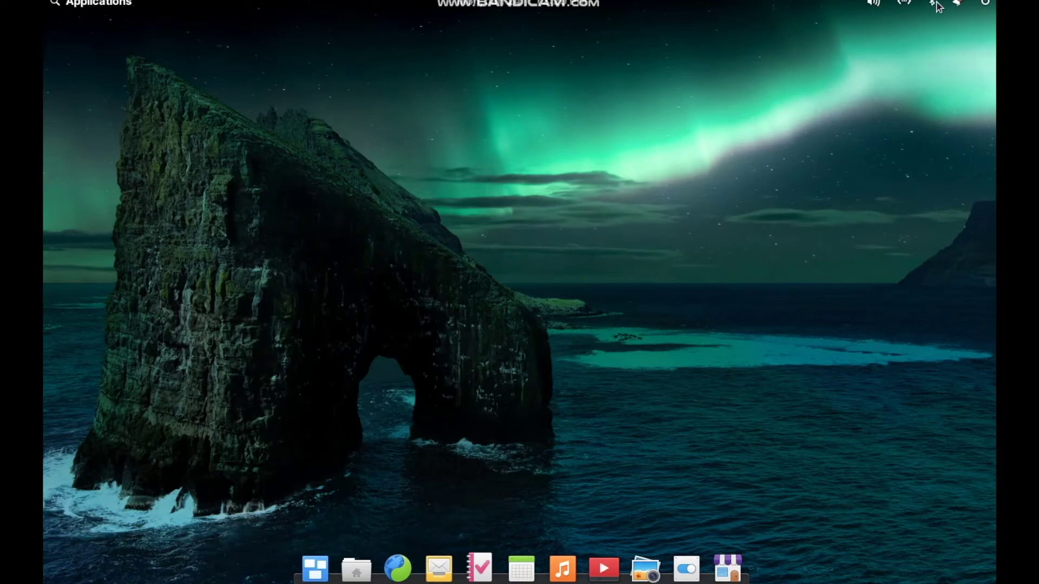
pyautogui.click(931, 5)
pyautogui.click(931, 5)
pyautogui.click(956, 4)
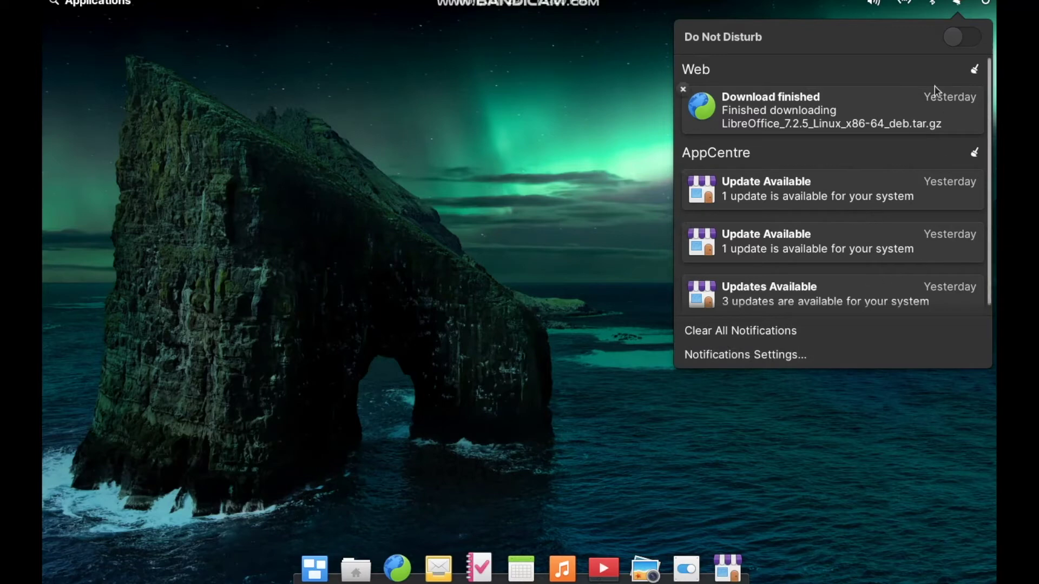
pyautogui.click(960, 5)
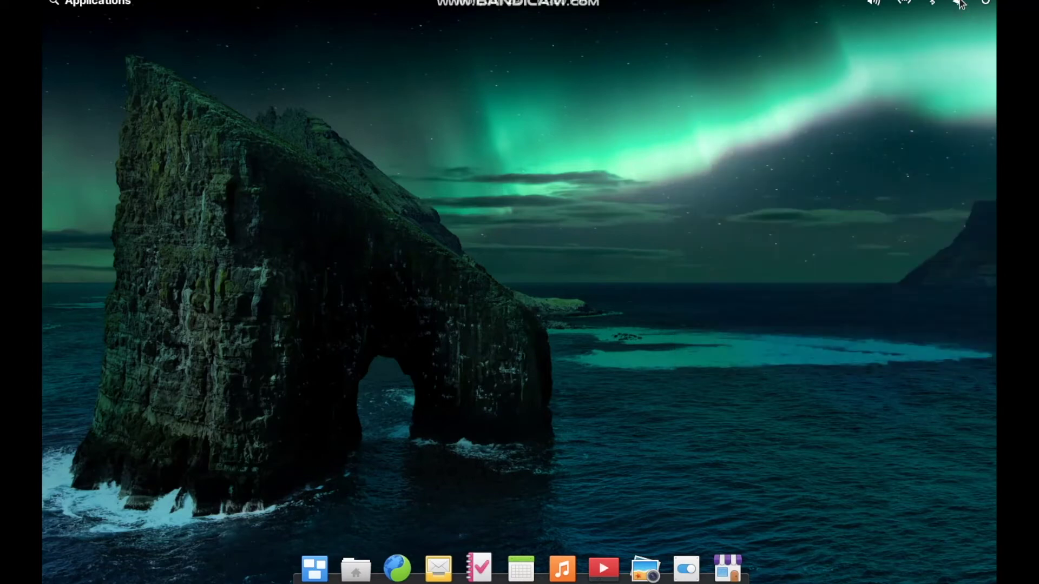
pyautogui.click(985, 5)
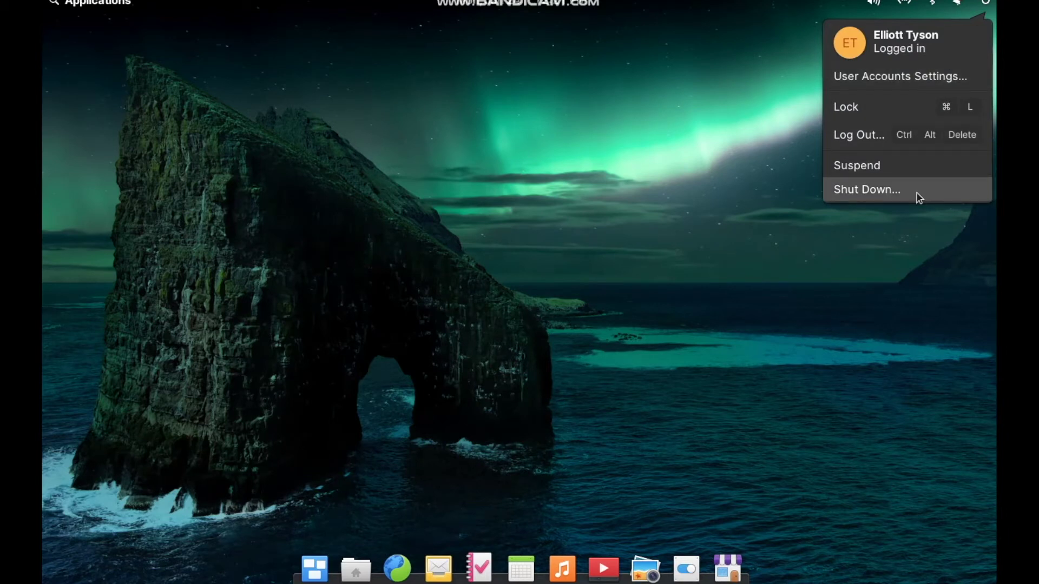
pyautogui.click(735, 215)
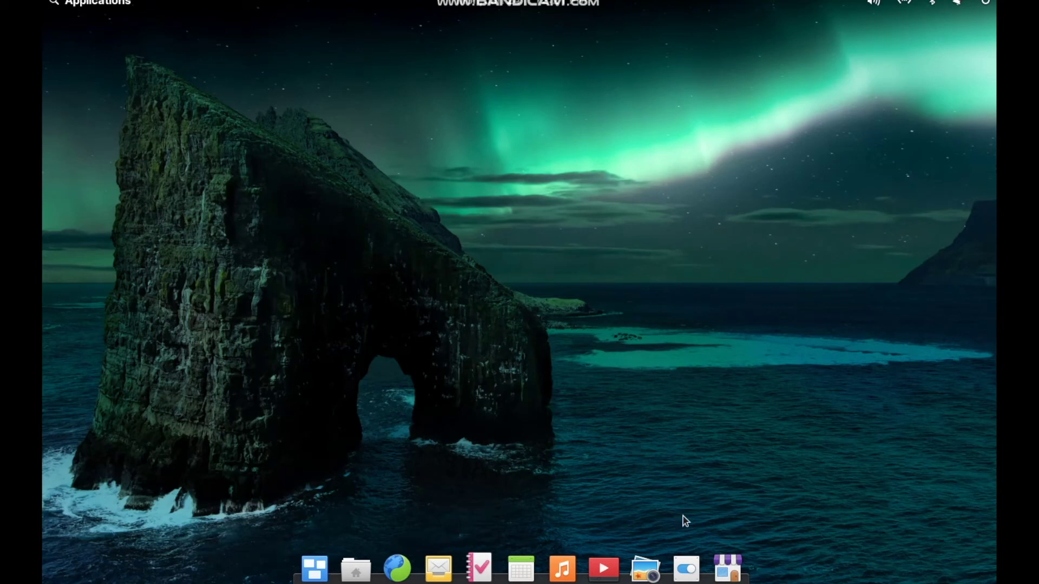
# - Launch AppCenter, move its window up-left, and browse the Sage app's detail page
pyautogui.click(727, 568)
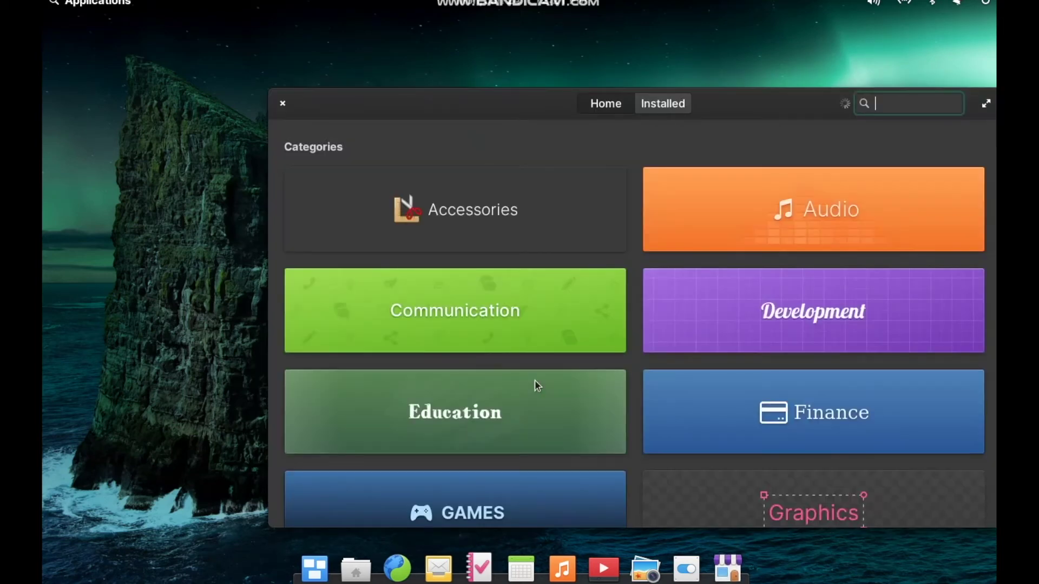
pyautogui.moveTo(508, 112); pyautogui.dragTo(398, 86)
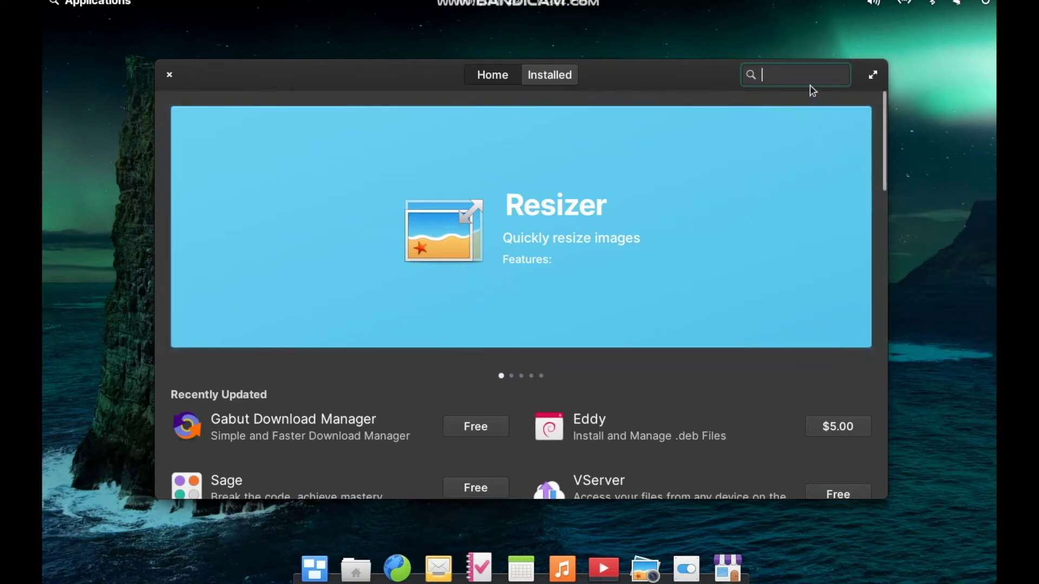
pyautogui.scroll(-3, 703, 200)
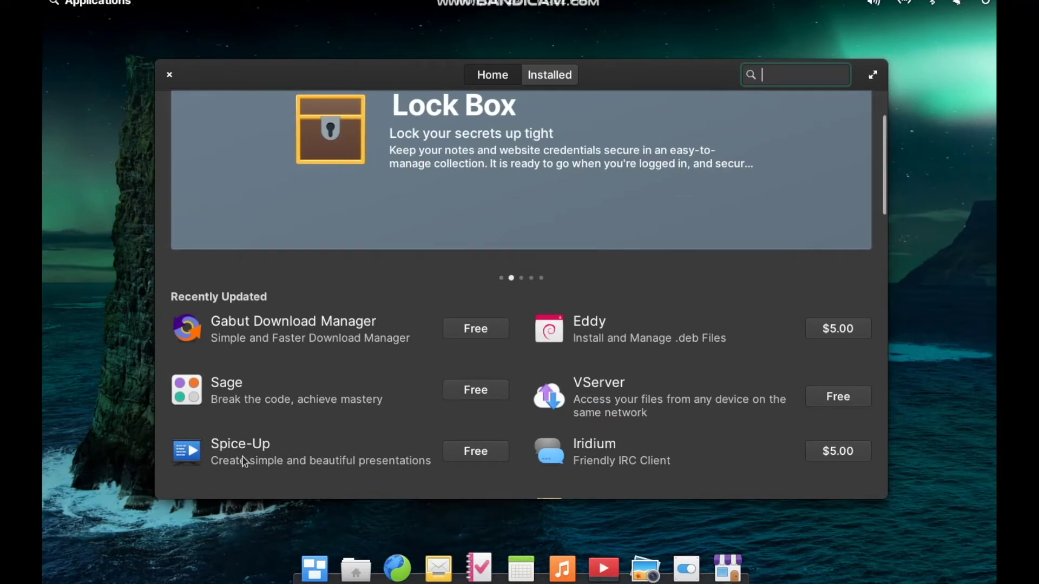
pyautogui.click(228, 400)
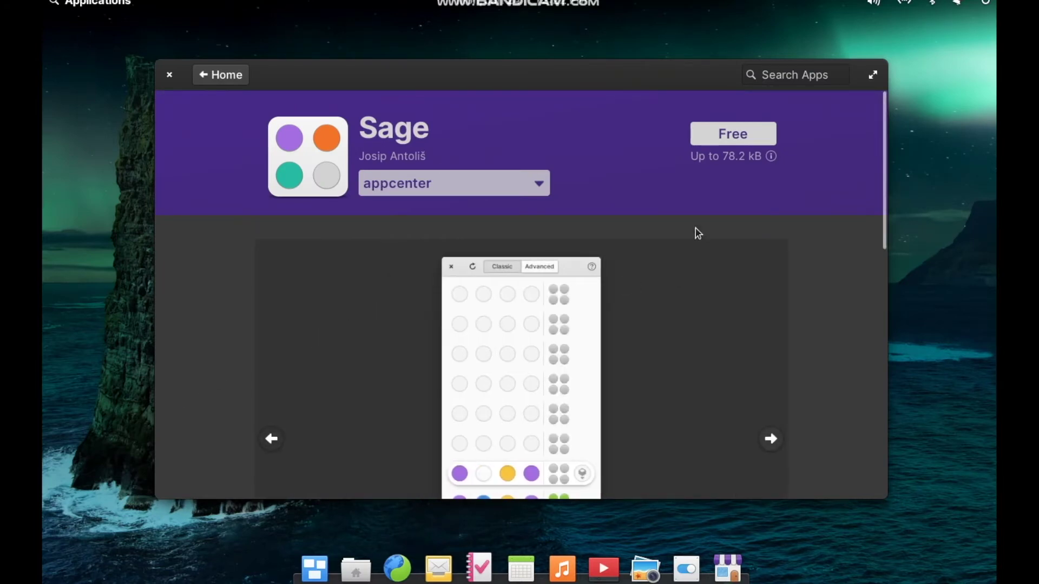
pyautogui.scroll(-3, 833, 321)
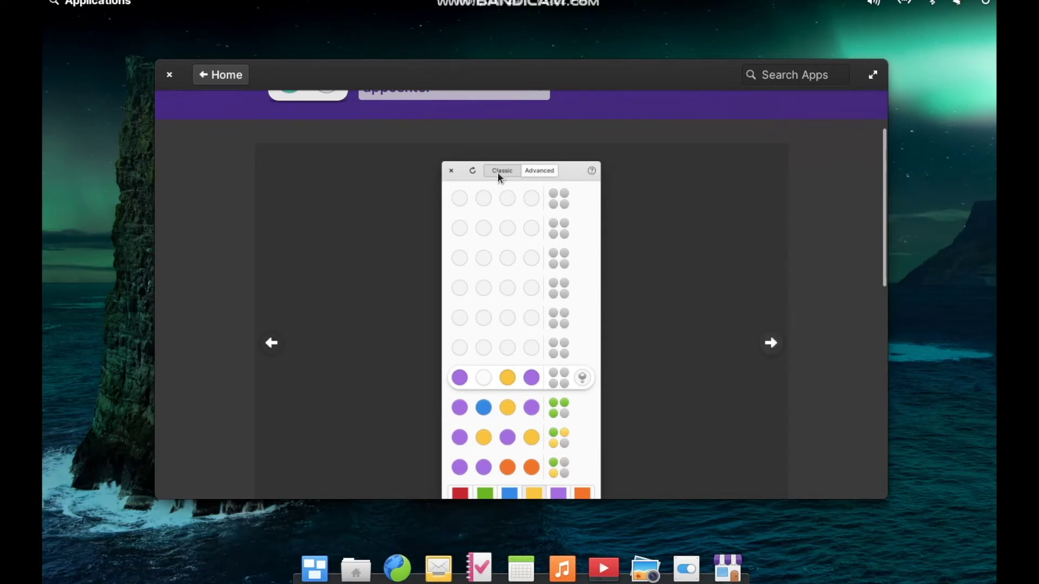
pyautogui.scroll(-2, 541, 187)
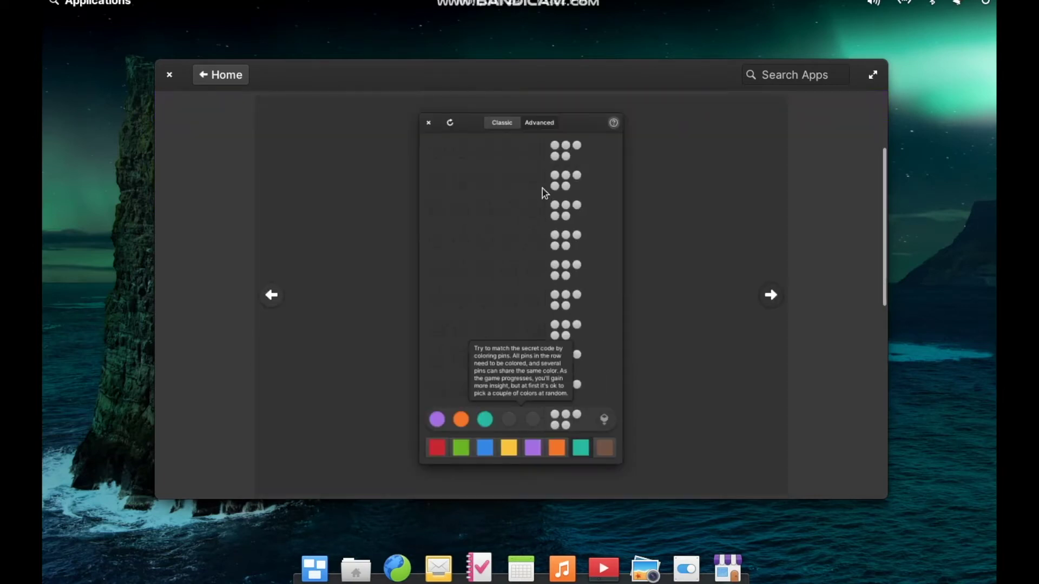
pyautogui.scroll(-12, 823, 308)
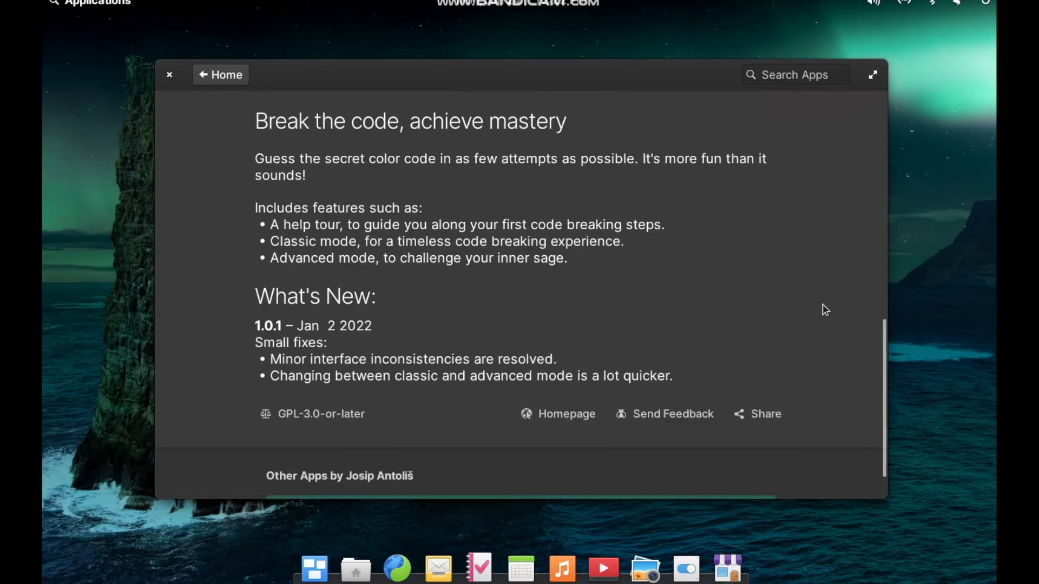
pyautogui.scroll(-2, 825, 309)
pyautogui.scroll(10, 825, 309)
pyautogui.scroll(-10, 825, 309)
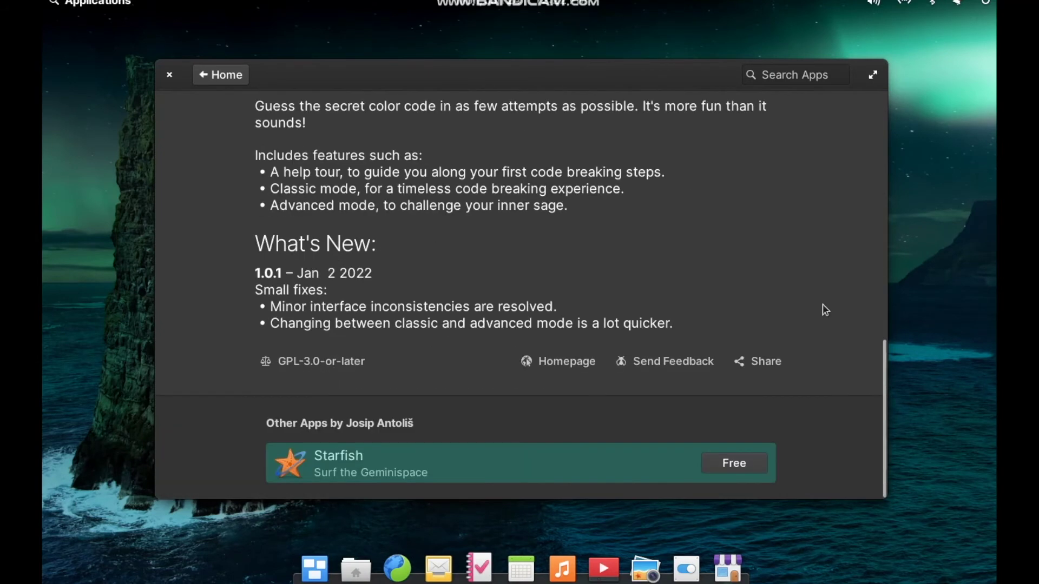
pyautogui.scroll(15, 825, 310)
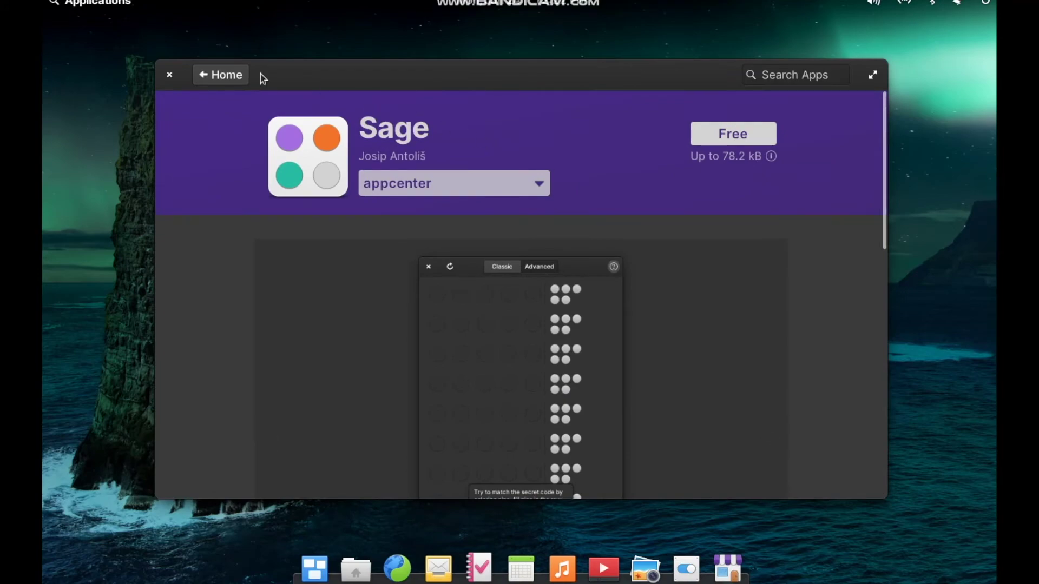
# - Look over Big Purple Remote, then open the $5.00 Leopod page from the Audio category
pyautogui.click(240, 79)
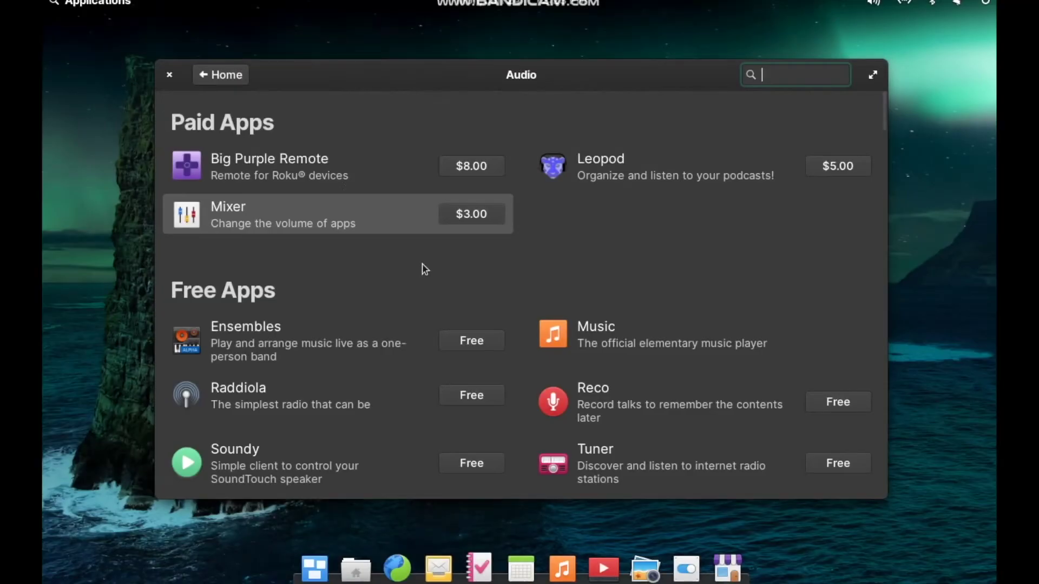
pyautogui.click(332, 166)
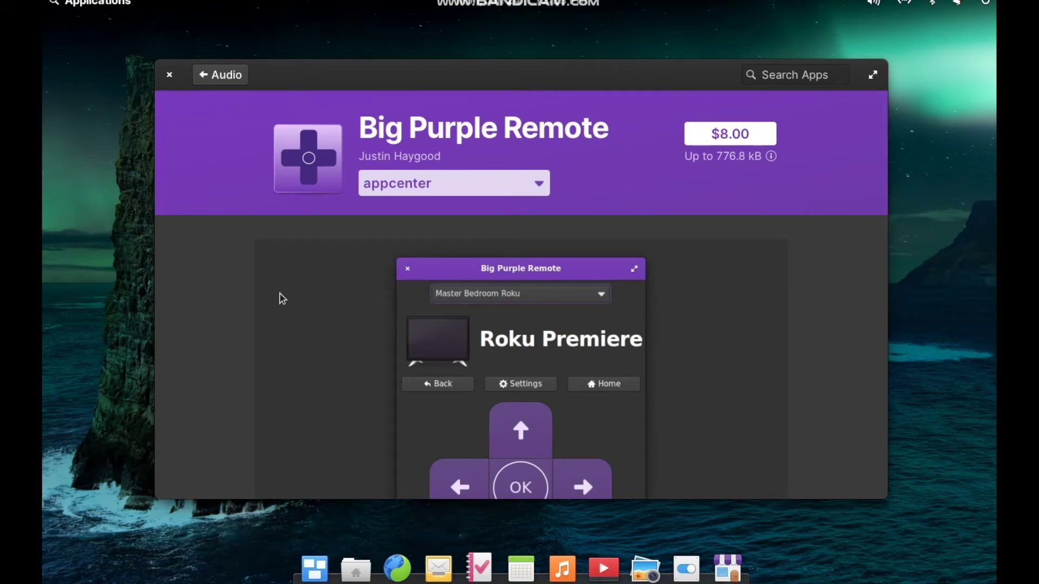
pyautogui.scroll(-5, 280, 297)
pyautogui.scroll(3, 280, 297)
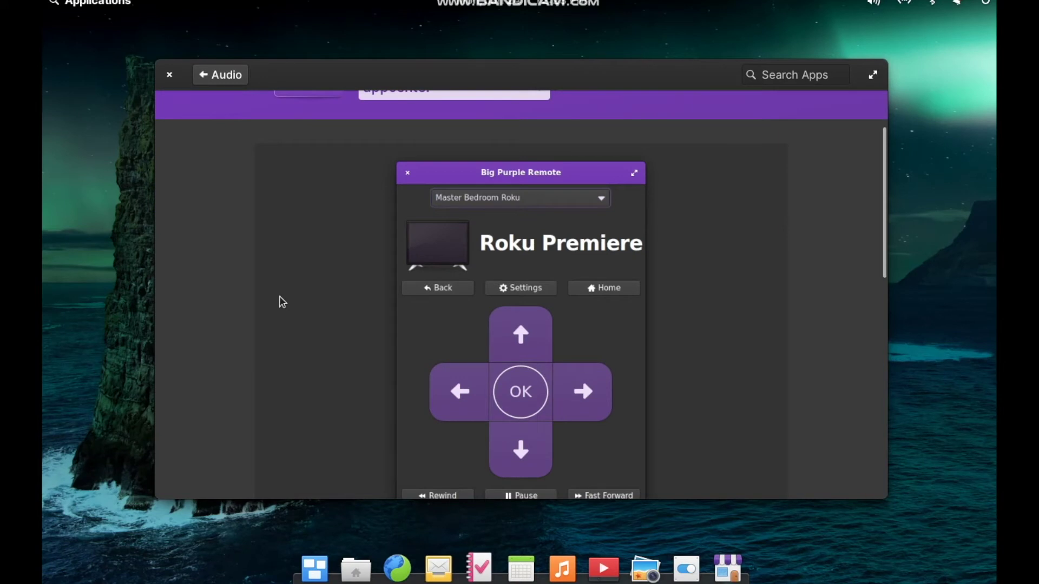
pyautogui.scroll(-2, 281, 297)
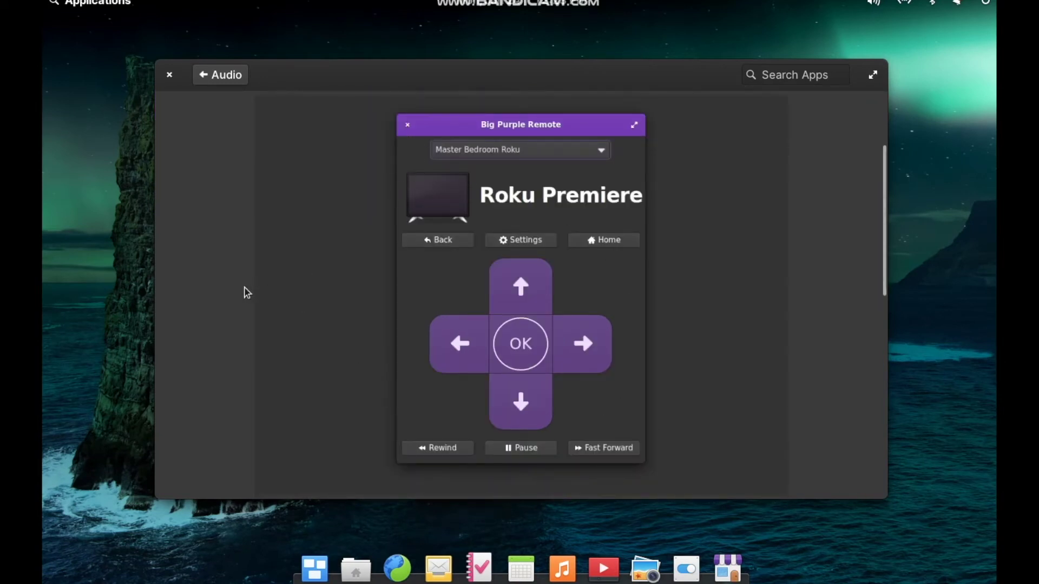
pyautogui.scroll(-6, 247, 293)
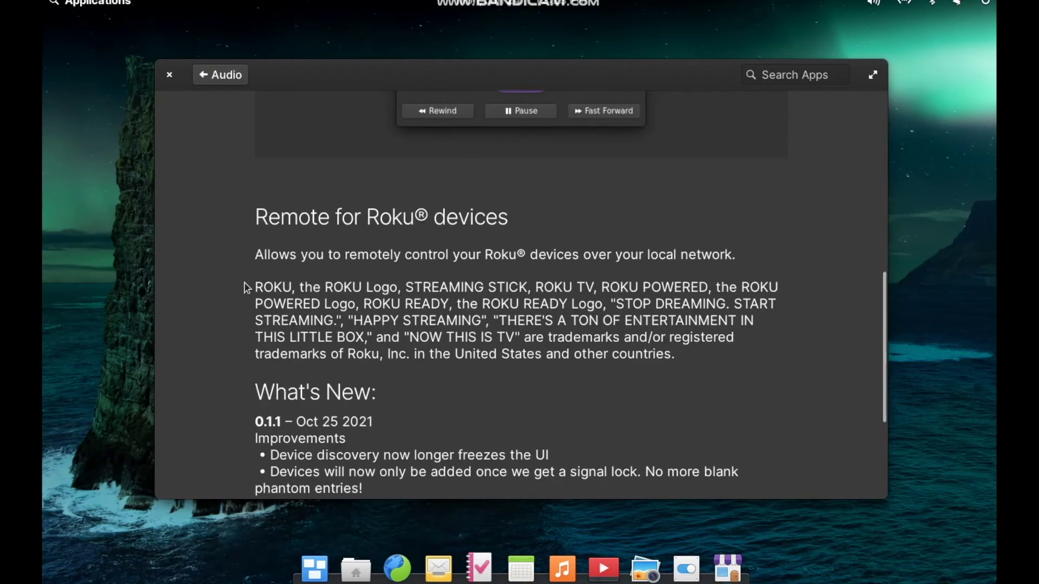
pyautogui.scroll(8, 247, 289)
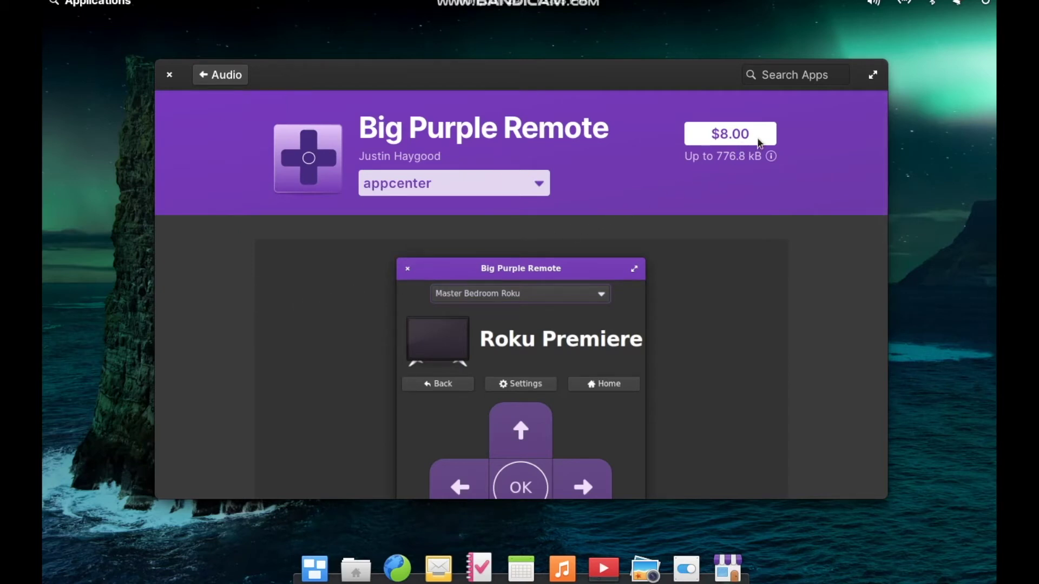
pyautogui.click(231, 74)
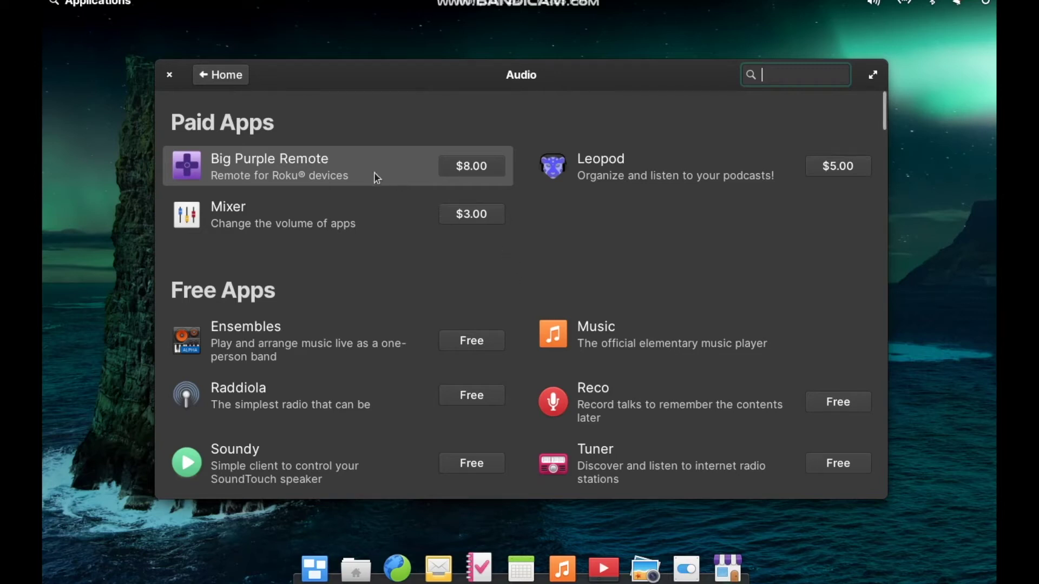
pyautogui.click(635, 162)
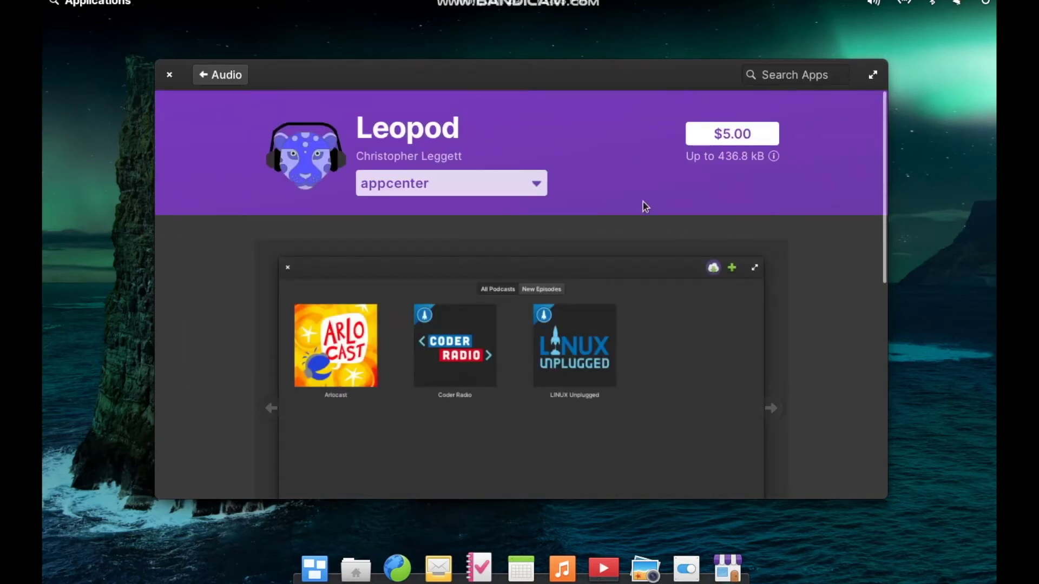
pyautogui.click(741, 135)
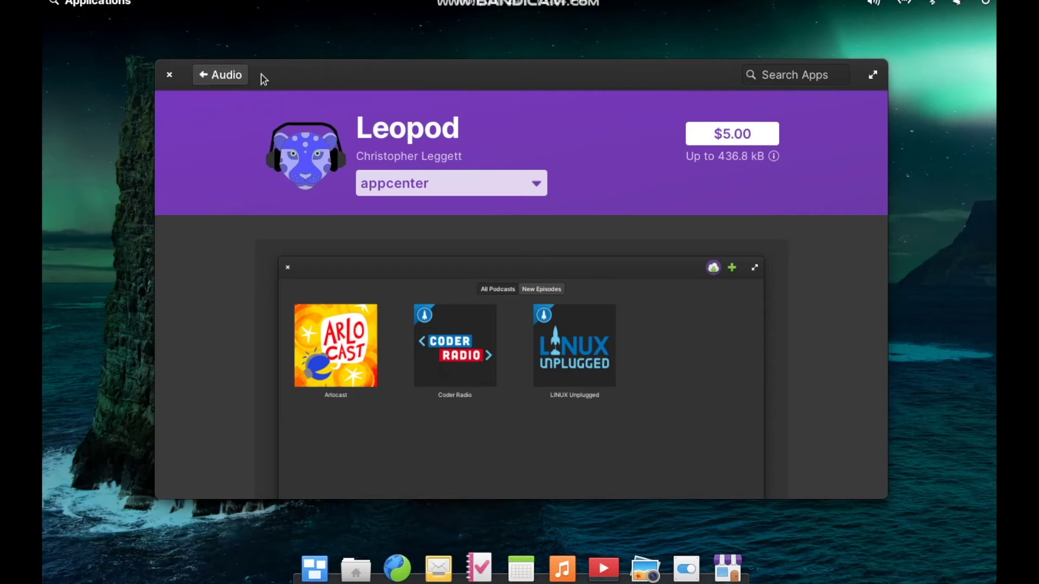
pyautogui.click(227, 79)
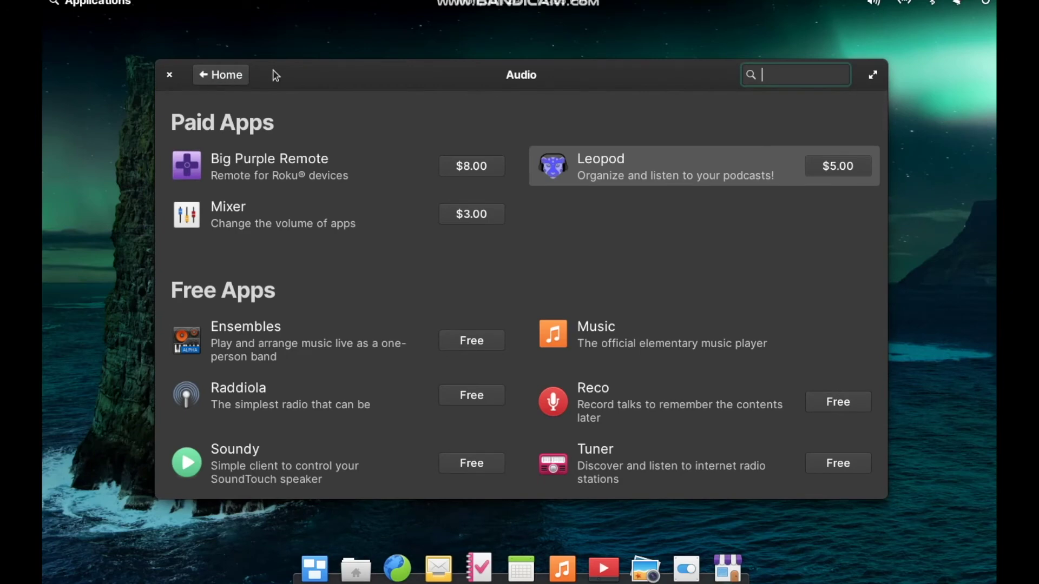
# - Search AppCenter for 'simplescreenre', see 'No Apps Found', then empty the search to return to Categories
pyautogui.click(238, 74)
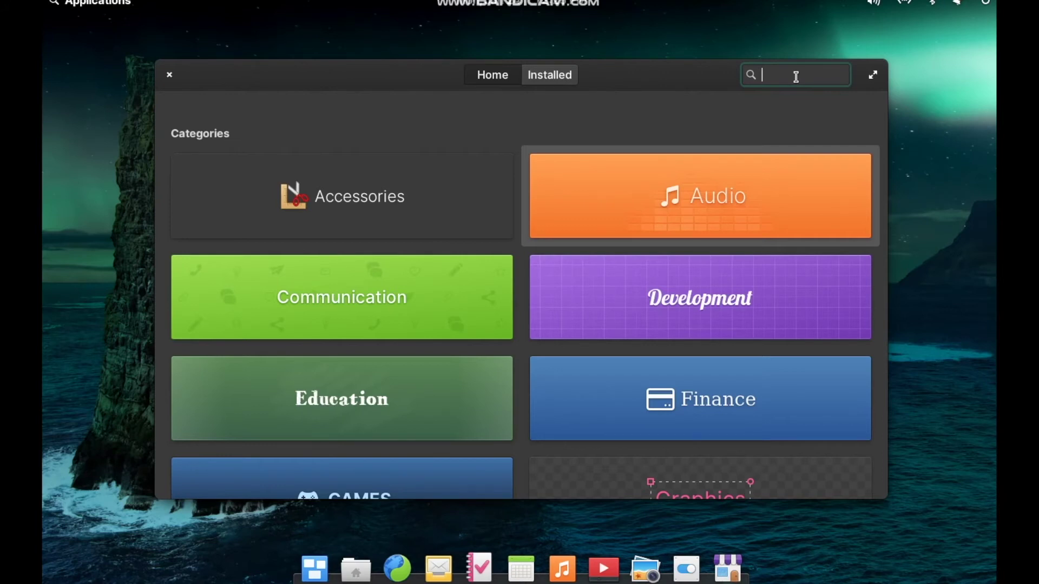
pyautogui.write('simple')
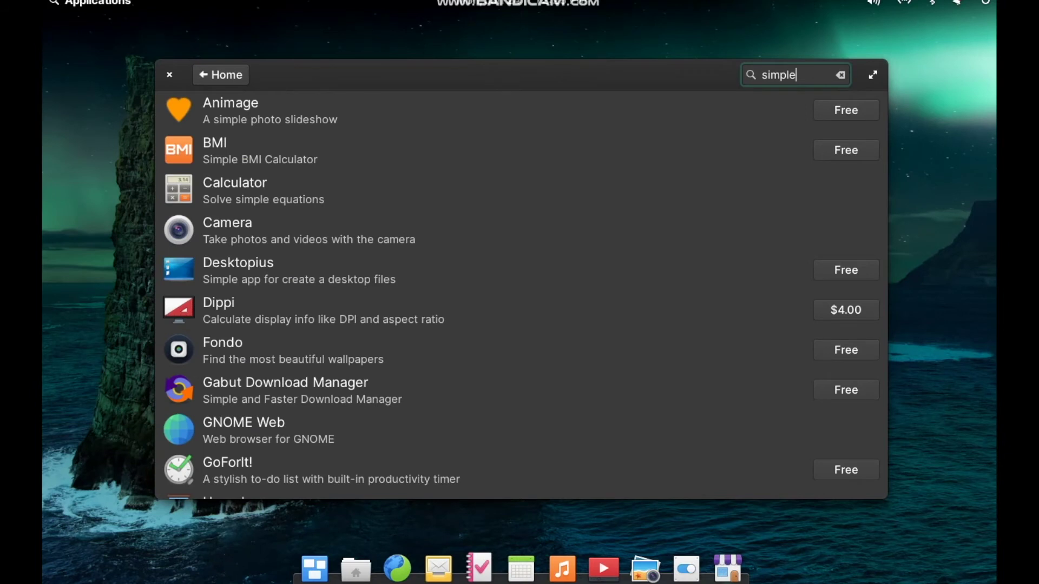
pyautogui.press('BackSpace')
pyautogui.press('BackSpace')
pyautogui.press('BackSpace')
pyautogui.write('plescreenre')
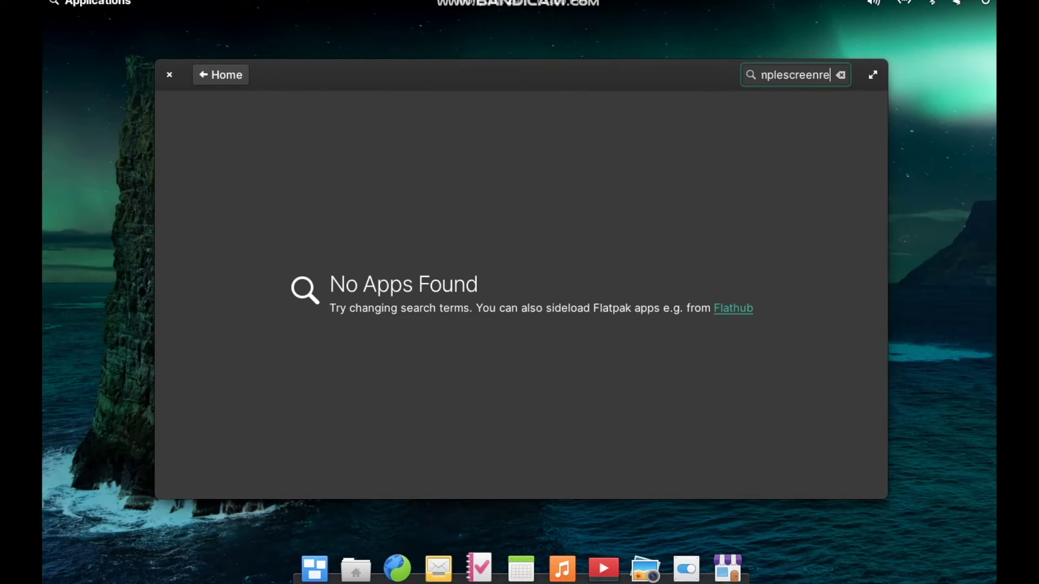
pyautogui.press('BackSpace')
pyautogui.press('BackSpace')
pyautogui.press('BackSpace')
pyautogui.press('BackSpace')
pyautogui.press('BackSpace')
pyautogui.press('BackSpace')
pyautogui.press('BackSpace')
pyautogui.press('BackSpace')
pyautogui.press('BackSpace')
pyautogui.press('BackSpace')
pyautogui.press('BackSpace')
pyautogui.press('BackSpace')
pyautogui.press('BackSpace')
pyautogui.press('BackSpace')
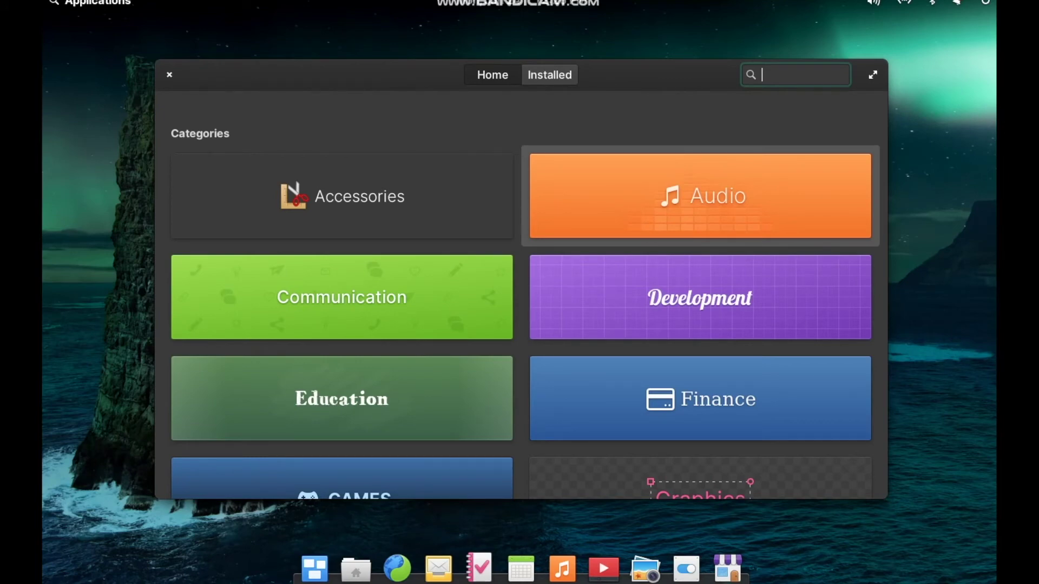
# - Search AppCenter for 'steam' to list Steam, Steam Link and Athenaeum as non-curated apps, then open Flathub in the browser
pyautogui.scroll(-2, 695, 80)
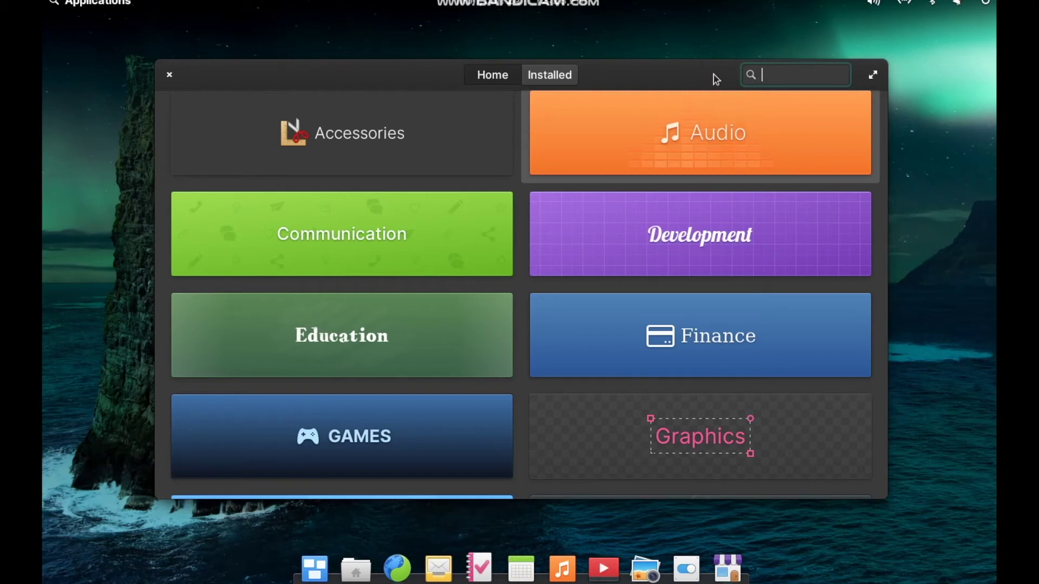
pyautogui.write('steam')
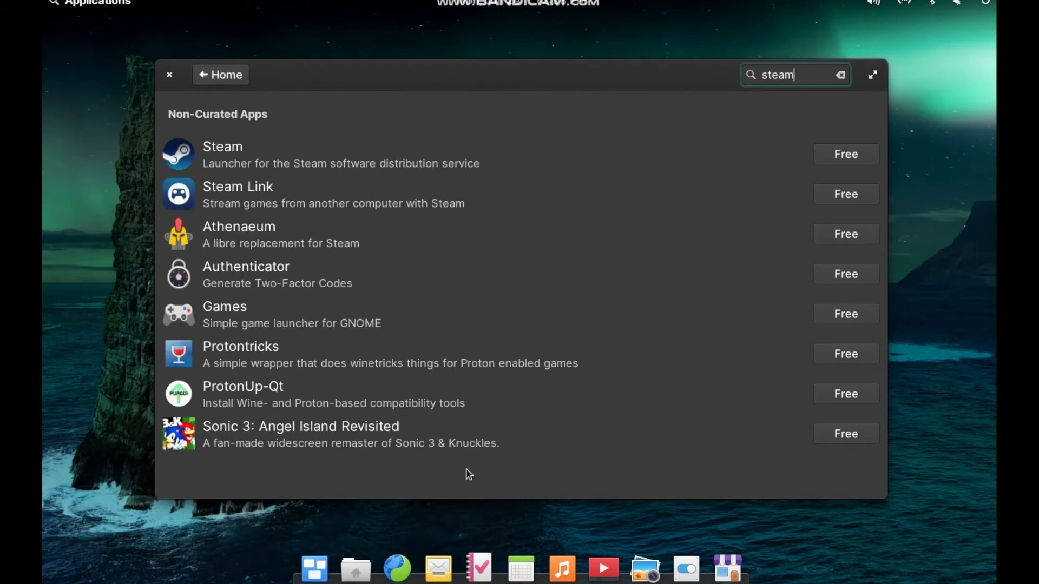
pyautogui.click(397, 568)
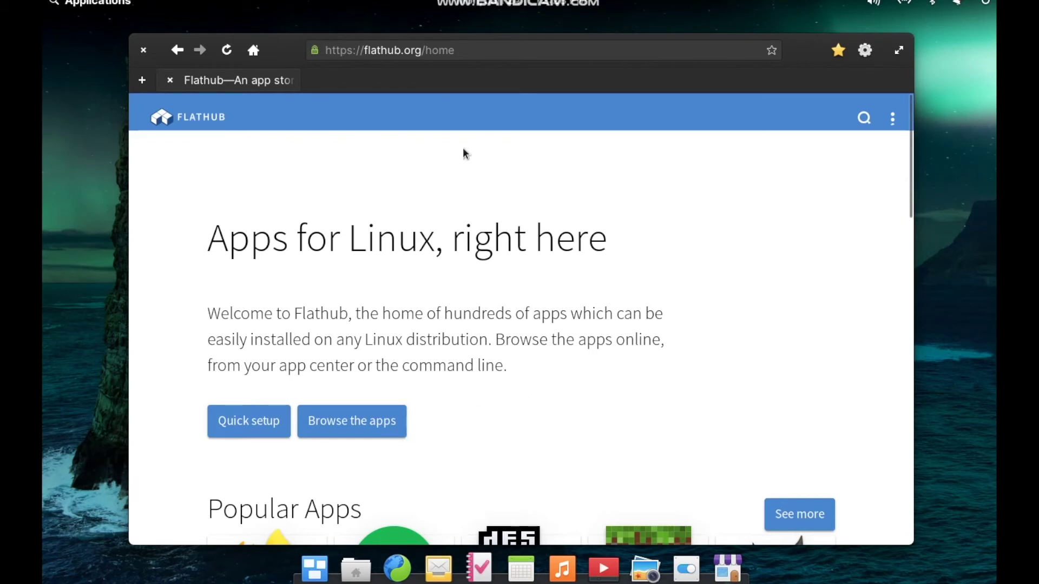
# - Browse Flathub's app catalogue, open the Firefox page and start installing Firefox
pyautogui.click(377, 423)
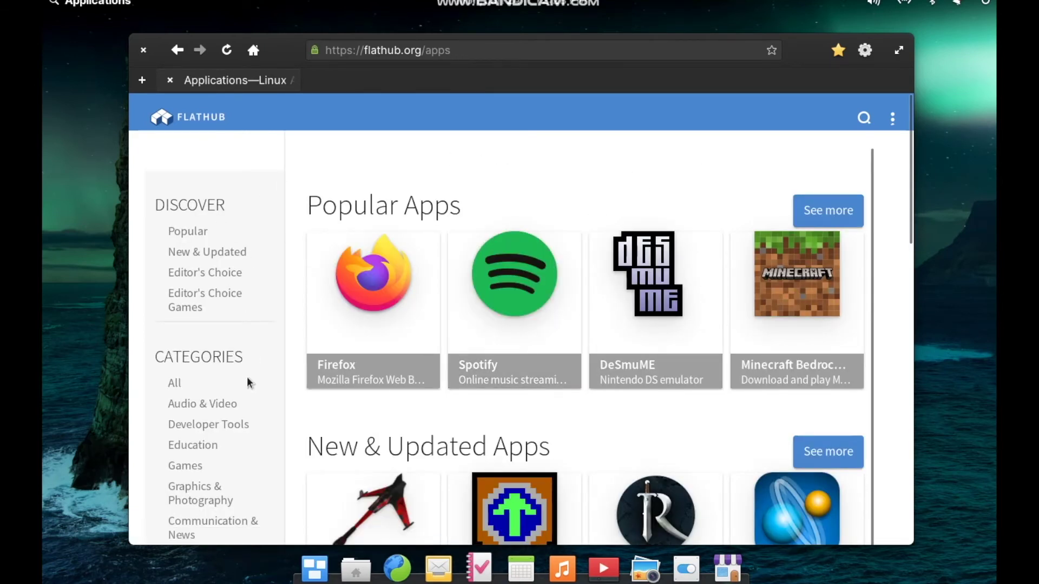
pyautogui.click(402, 304)
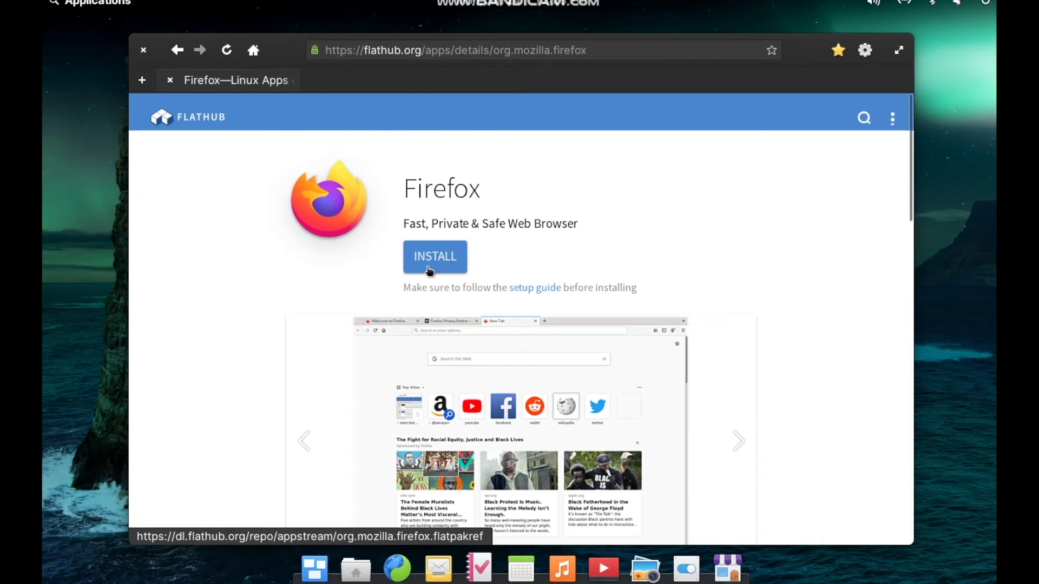
pyautogui.click(429, 269)
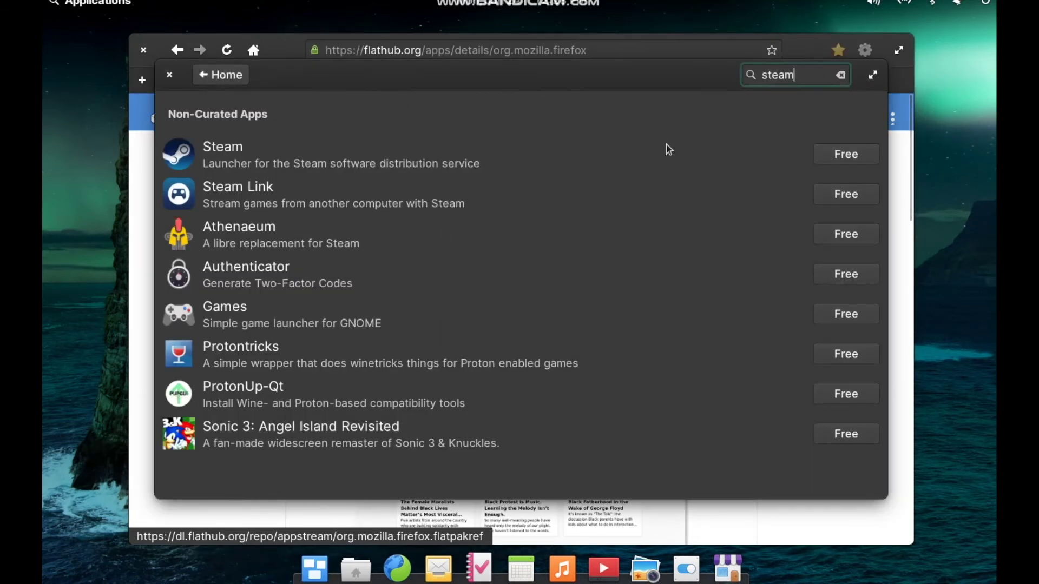
# - Replace the AppCenter search with 'libreoffice', then close AppCenter and the Flathub browser window
pyautogui.moveTo(806, 75); pyautogui.dragTo(750, 75)
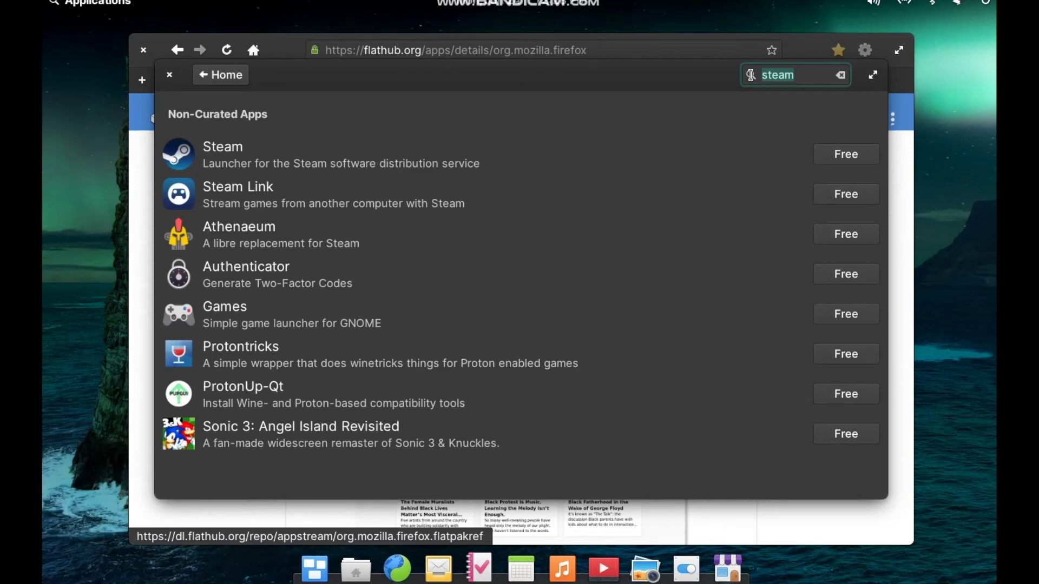
pyautogui.write('libreoffice')
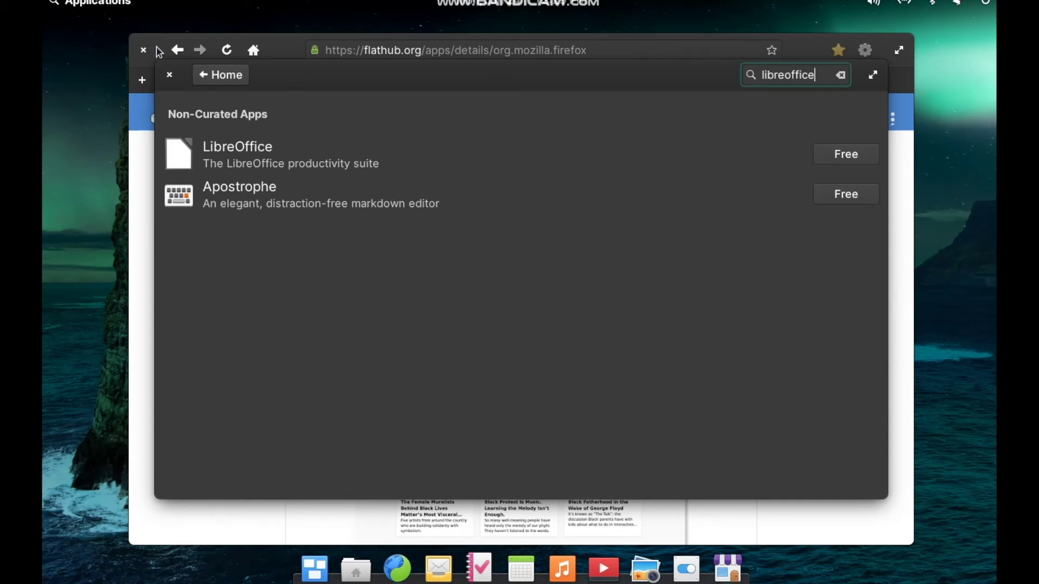
pyautogui.click(170, 75)
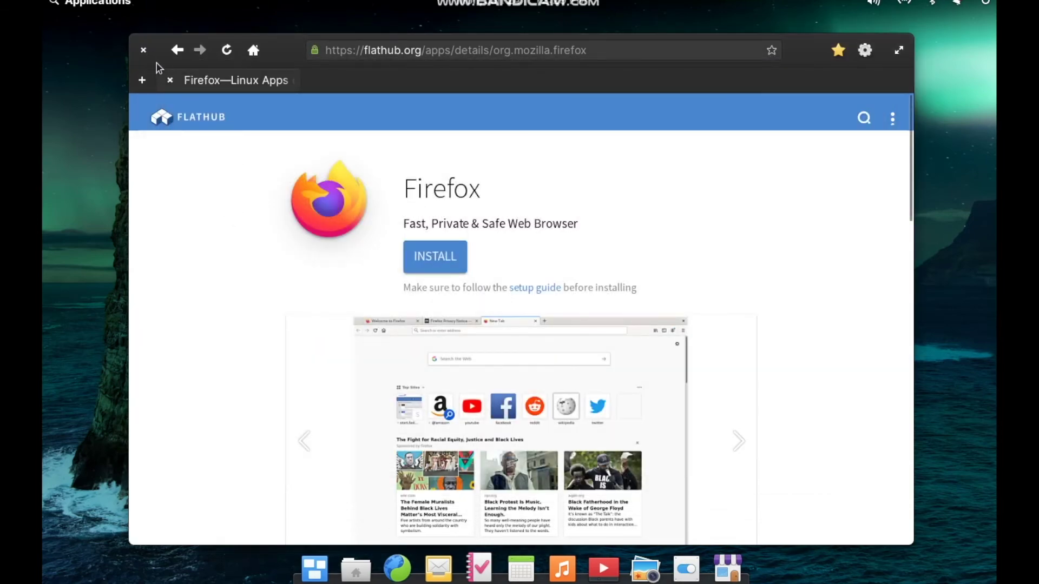
pyautogui.click(144, 49)
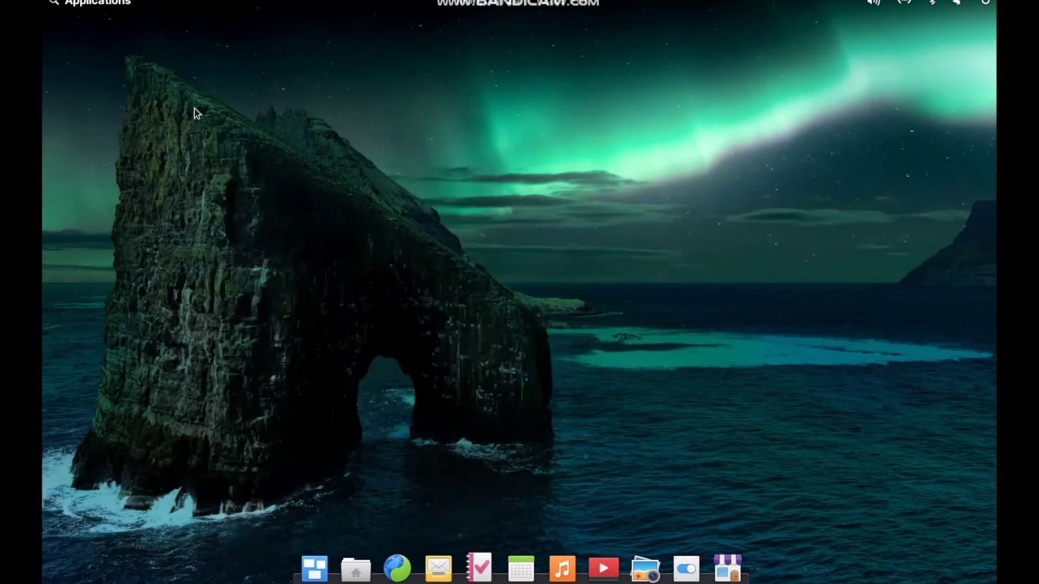
# - In a new terminal, apt-install gnome-software with its snap plugin, then launch Software from Applications
pyautogui.press('super+t')
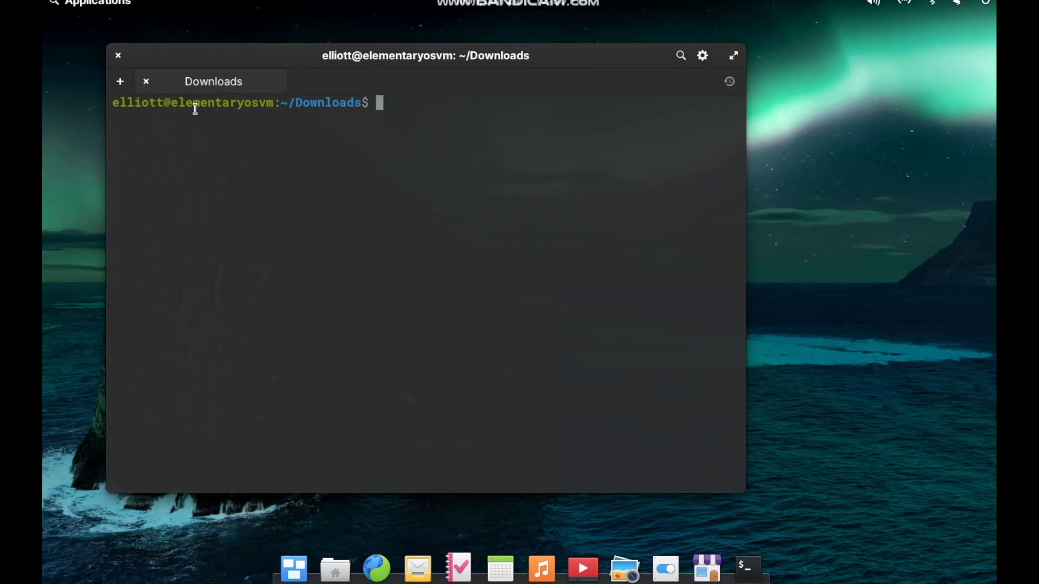
pyautogui.write('sudo apt install simple')
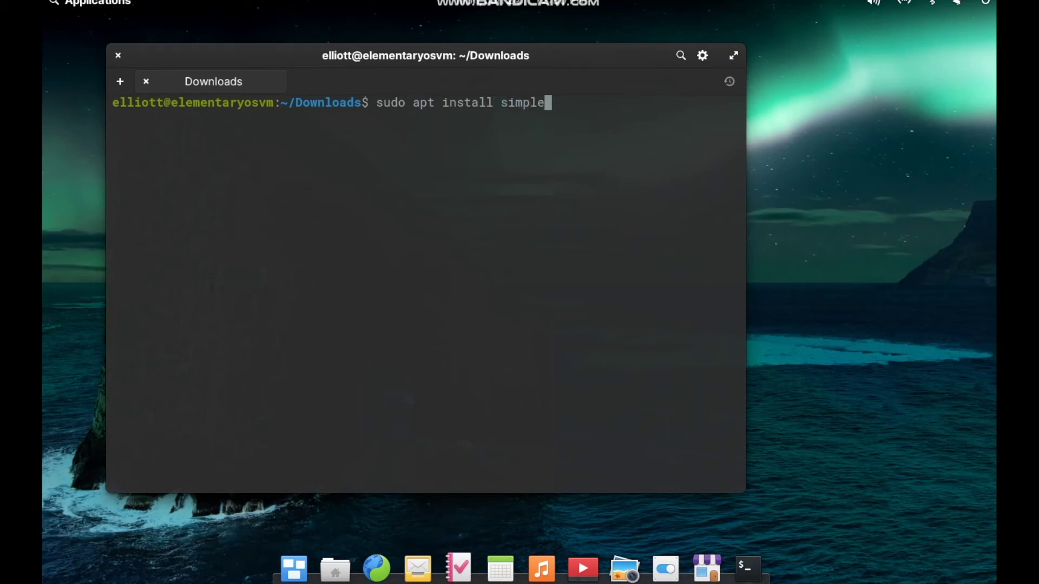
pyautogui.write('scrennrec')
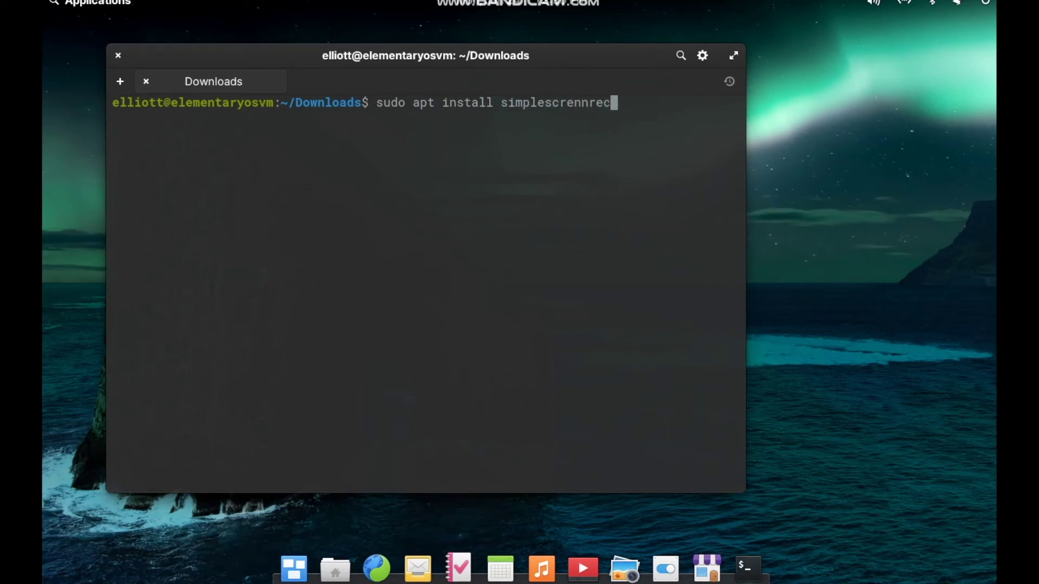
pyautogui.write('order')
pyautogui.press('Return')
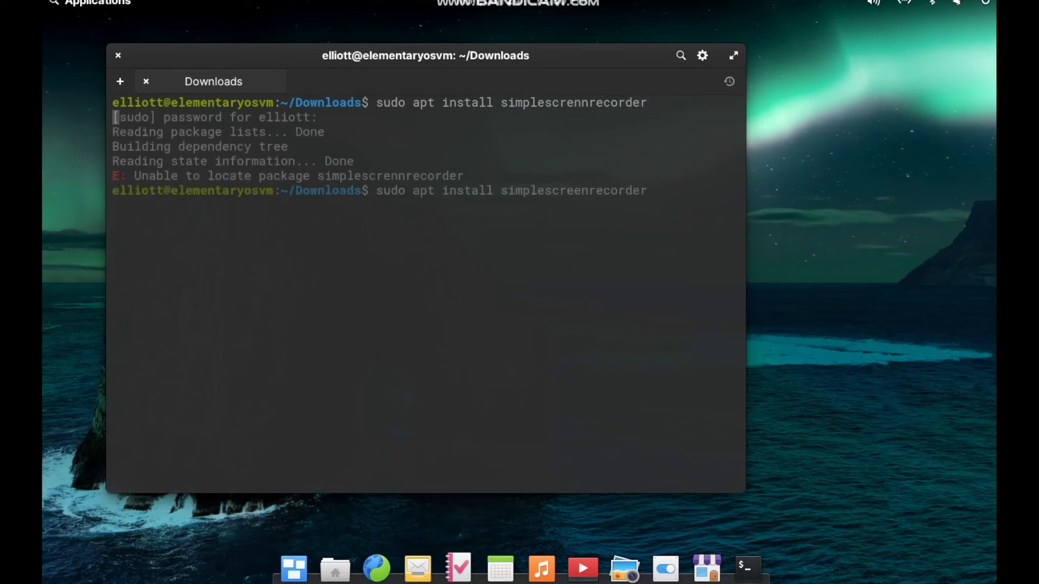
pyautogui.press('Return')
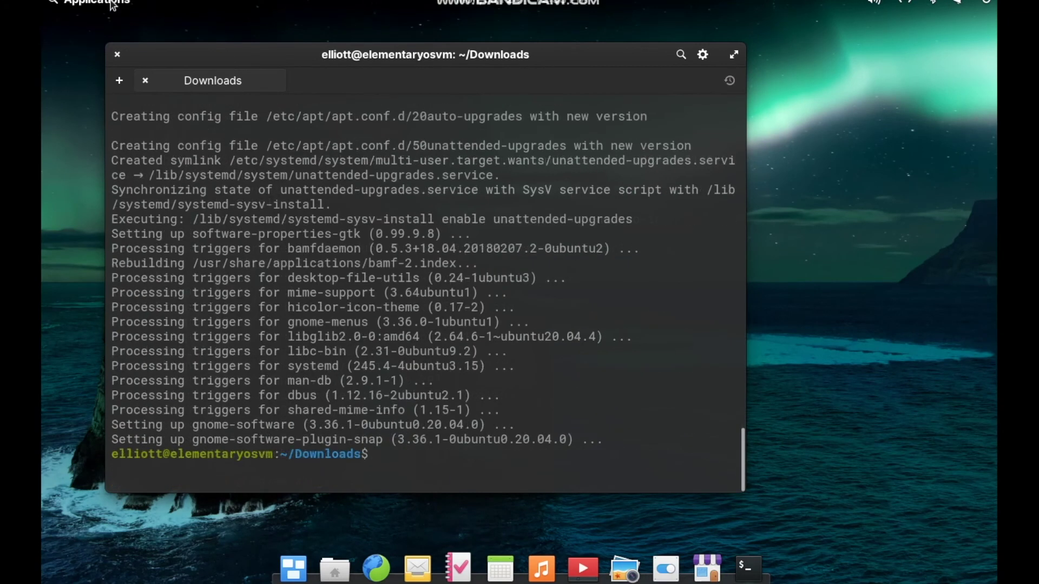
pyautogui.press('super')
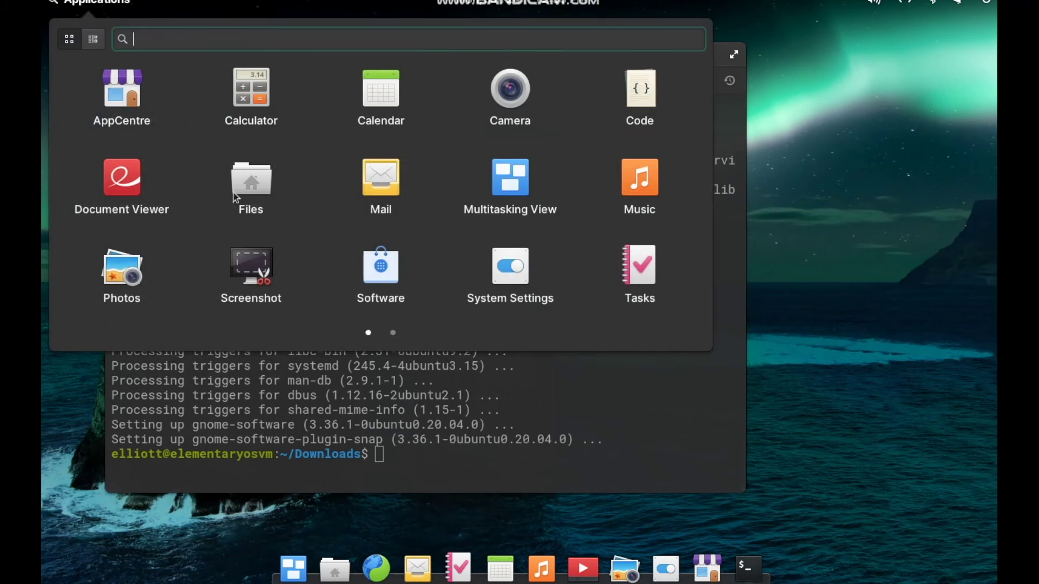
pyautogui.click(382, 265)
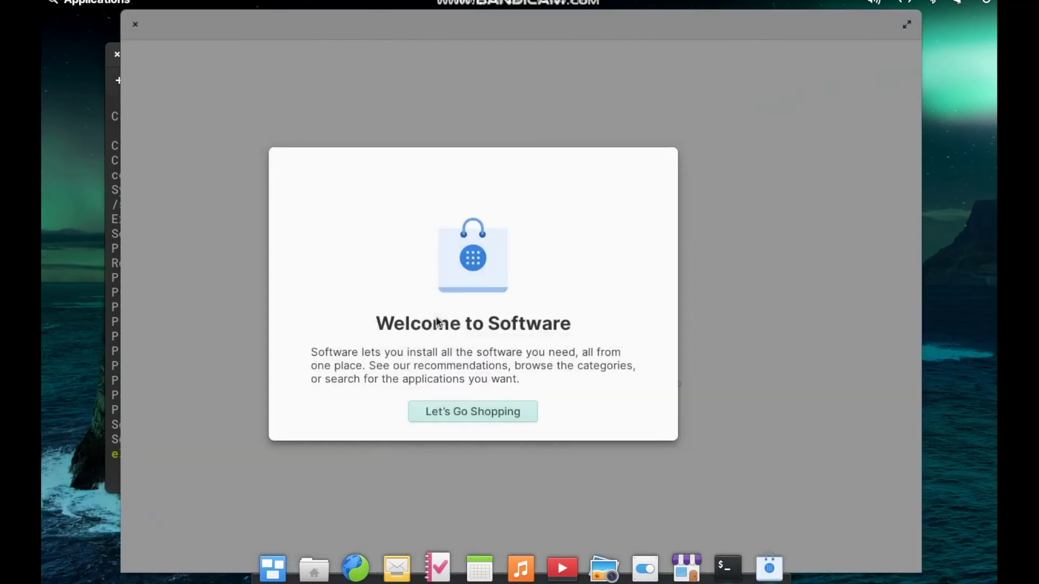
# - Dismiss GNOME Software's welcome screen and search 'simplescreen', listing two SimpleScreenRecorder entries
pyautogui.click(521, 419)
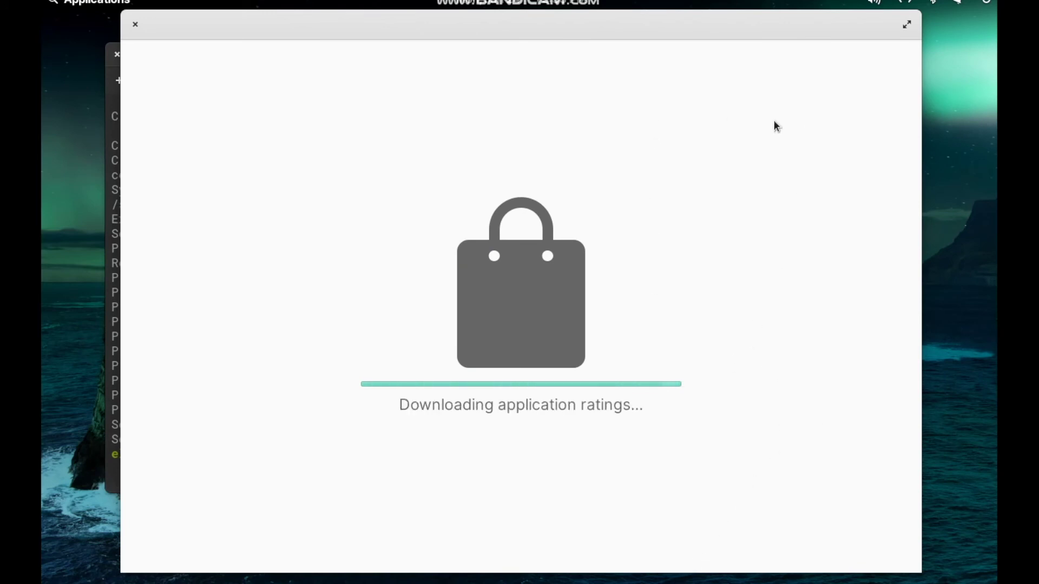
pyautogui.moveTo(741, 38)
pyautogui.mouseDown()
pyautogui.moveTo(784, 23)
pyautogui.moveTo(741, 41)
pyautogui.mouseUp()
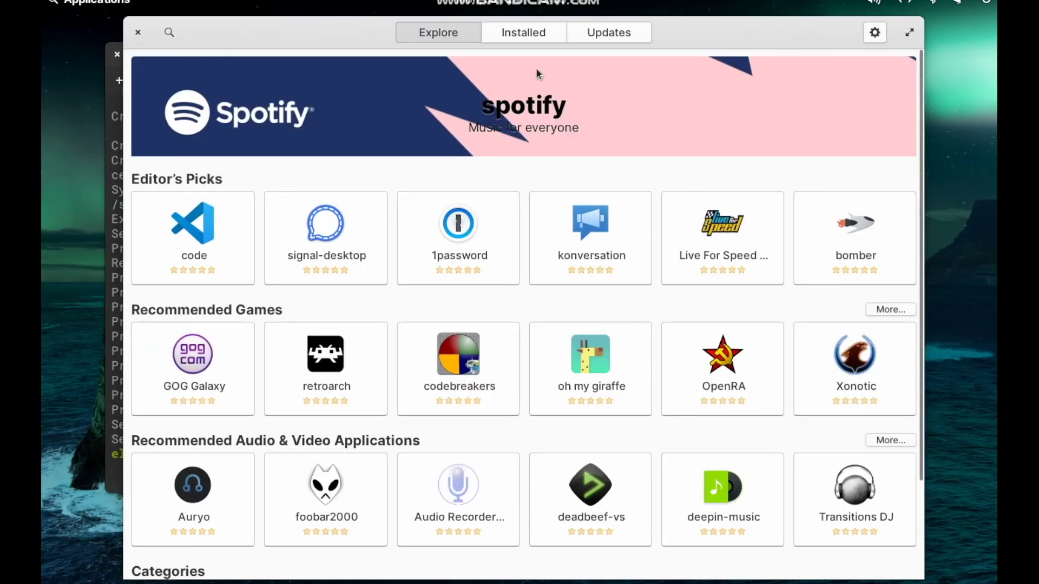
pyautogui.click(169, 33)
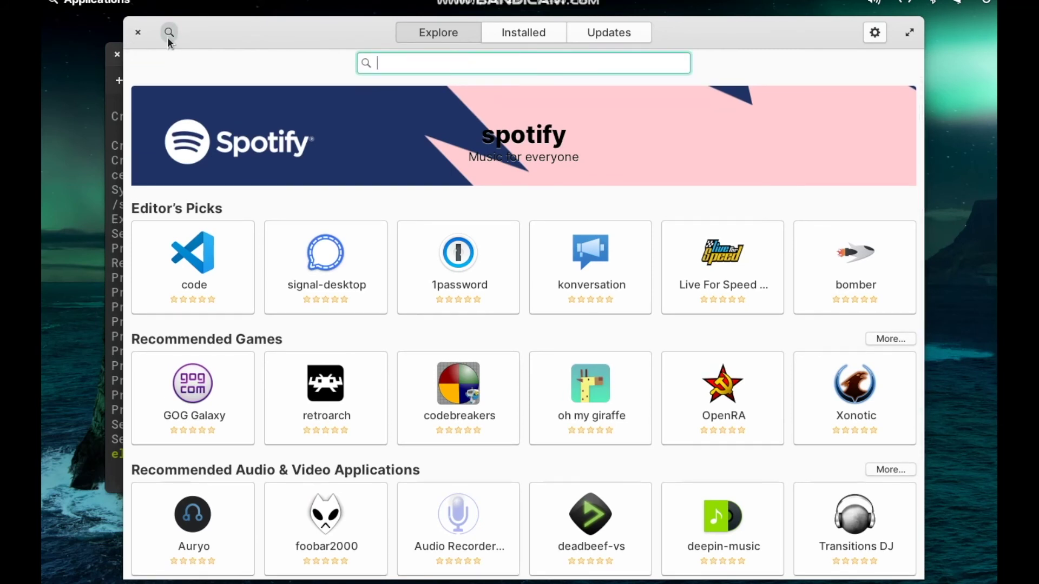
pyautogui.write('simplescreen')
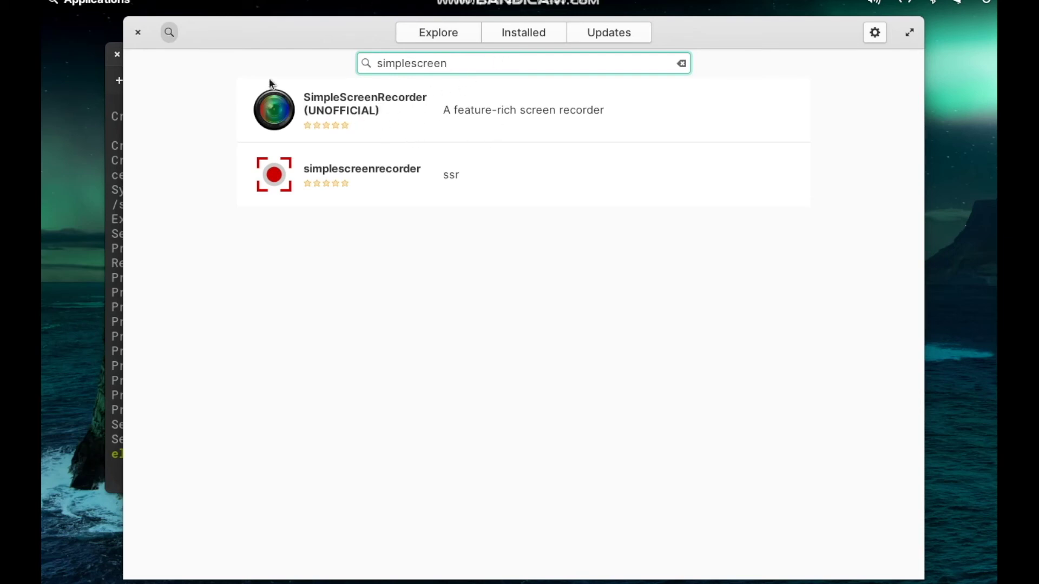
# - Close GNOME Software and bring AppCenter back from the dock
pyautogui.click(138, 34)
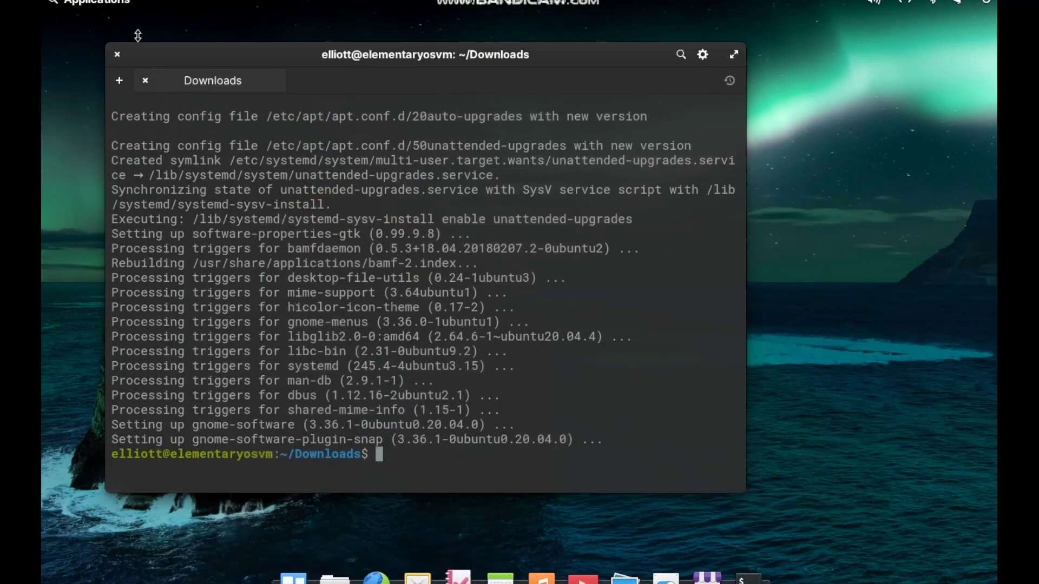
pyautogui.click(701, 578)
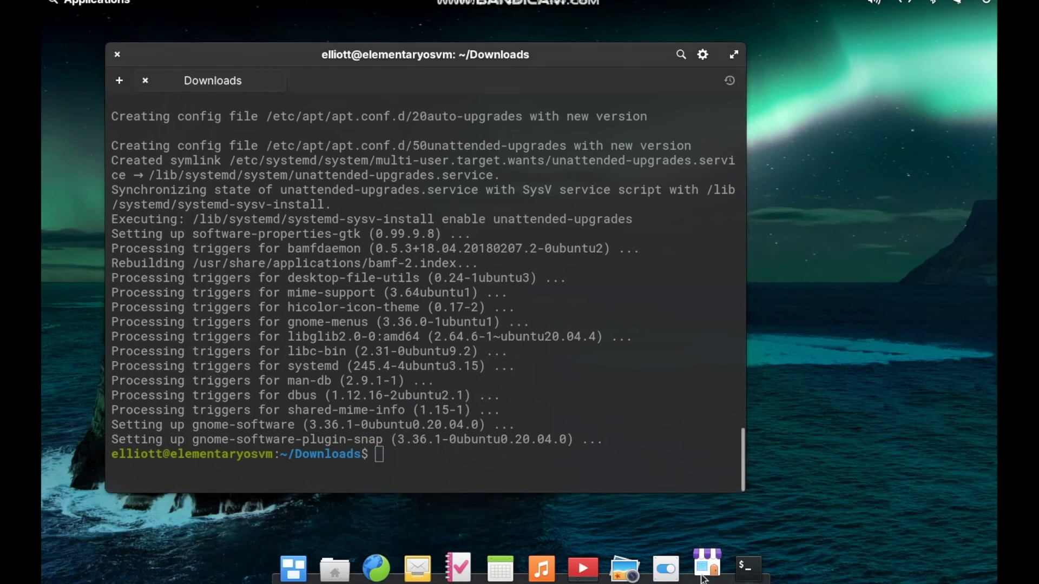